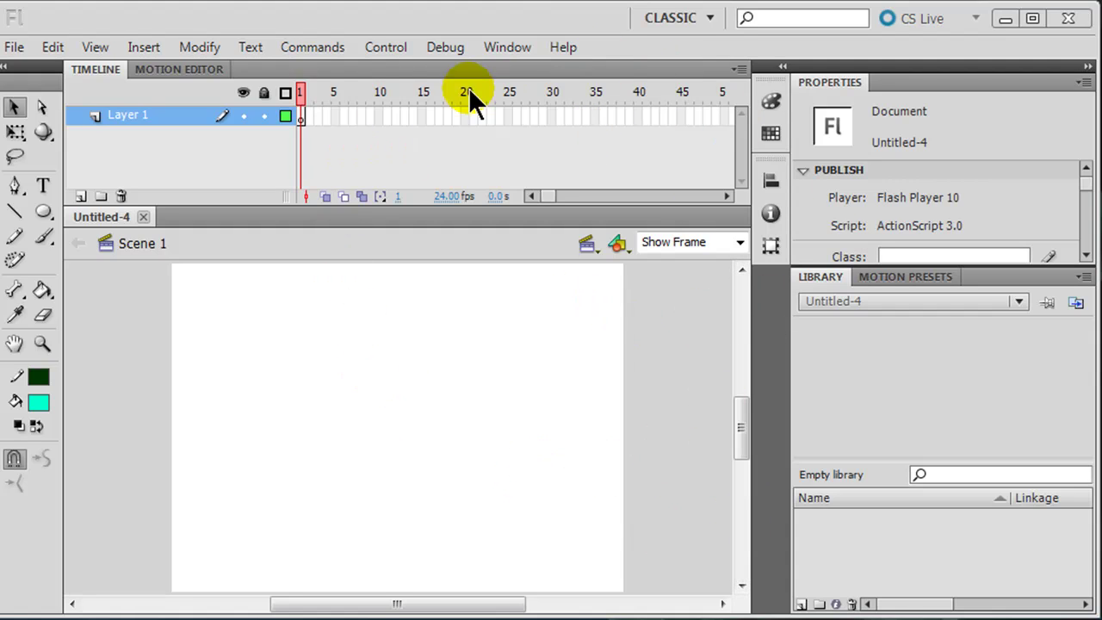
- Create a new Movie Clip symbol named 'pedal system left' and open it for editing
click(143, 46)
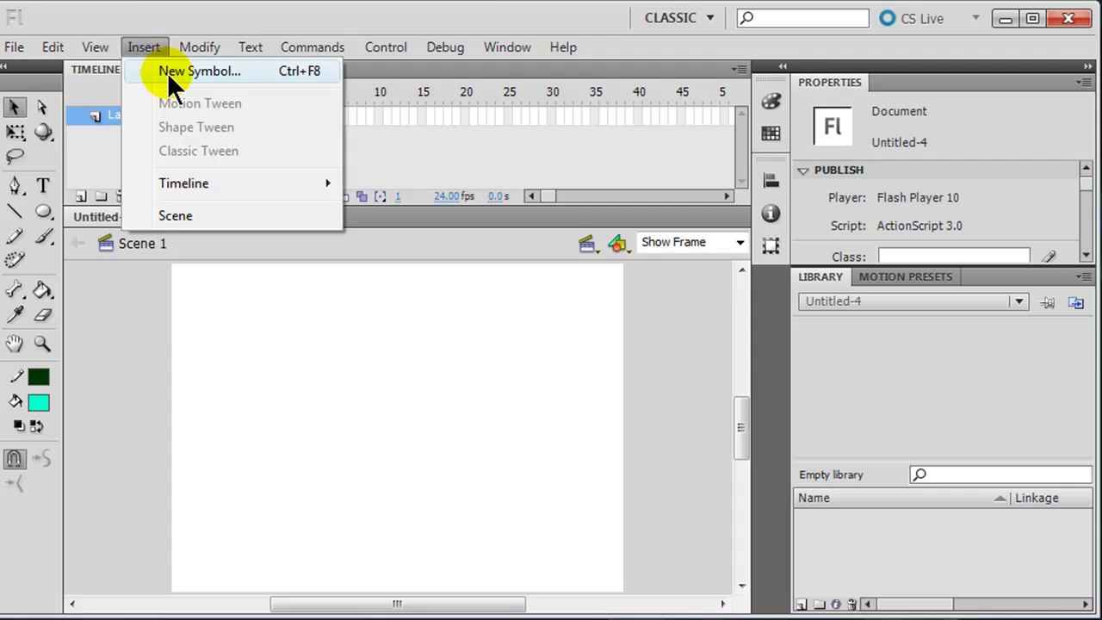
click(168, 71)
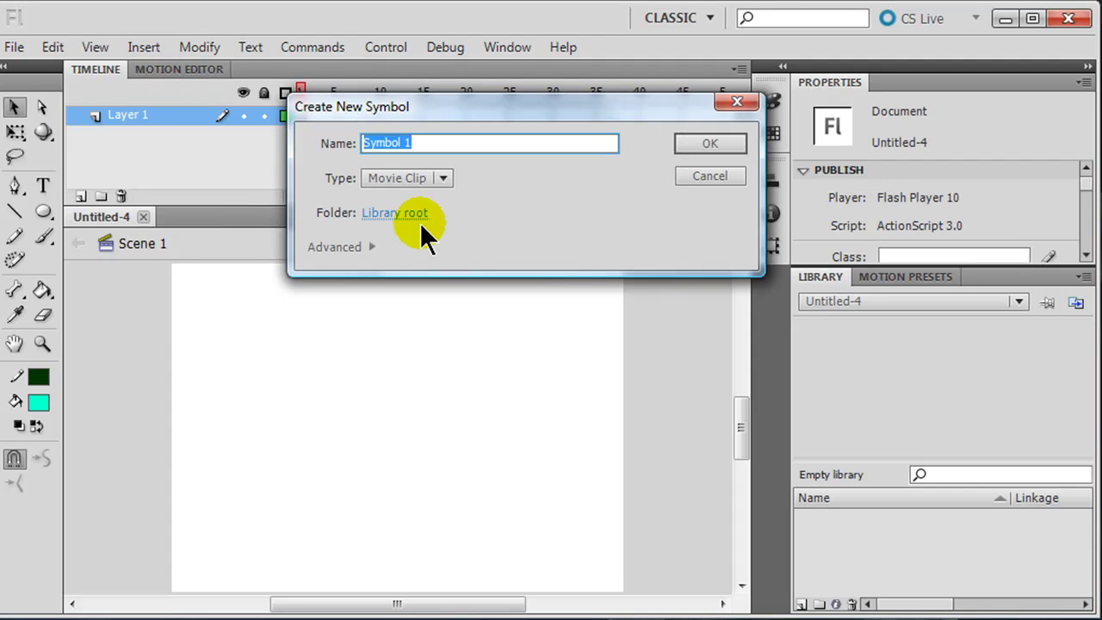
text(pedal system left)
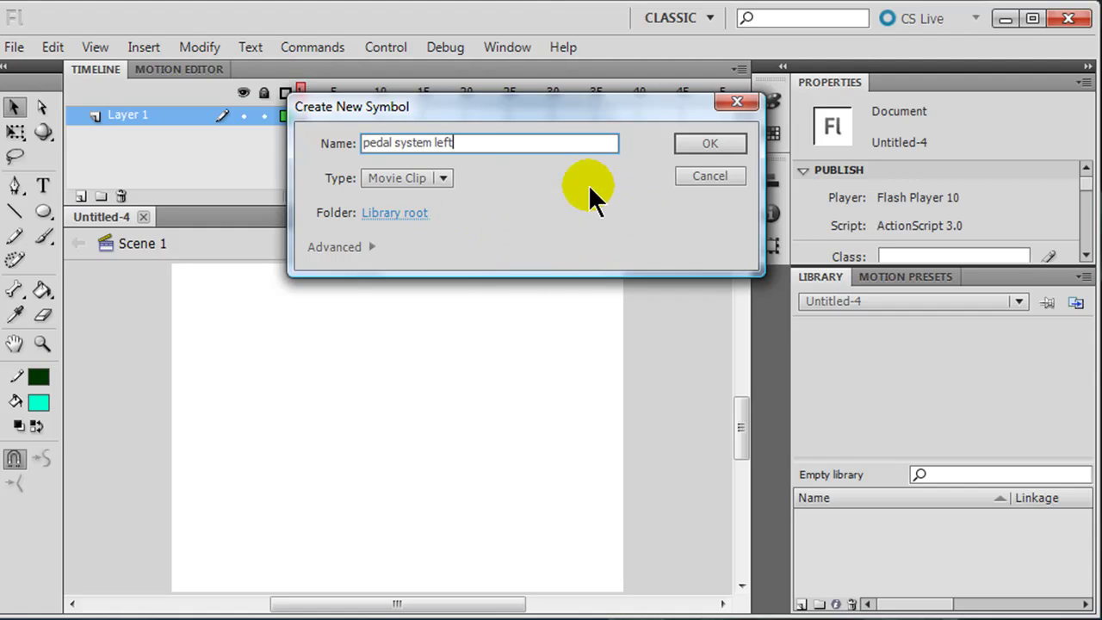
click(707, 141)
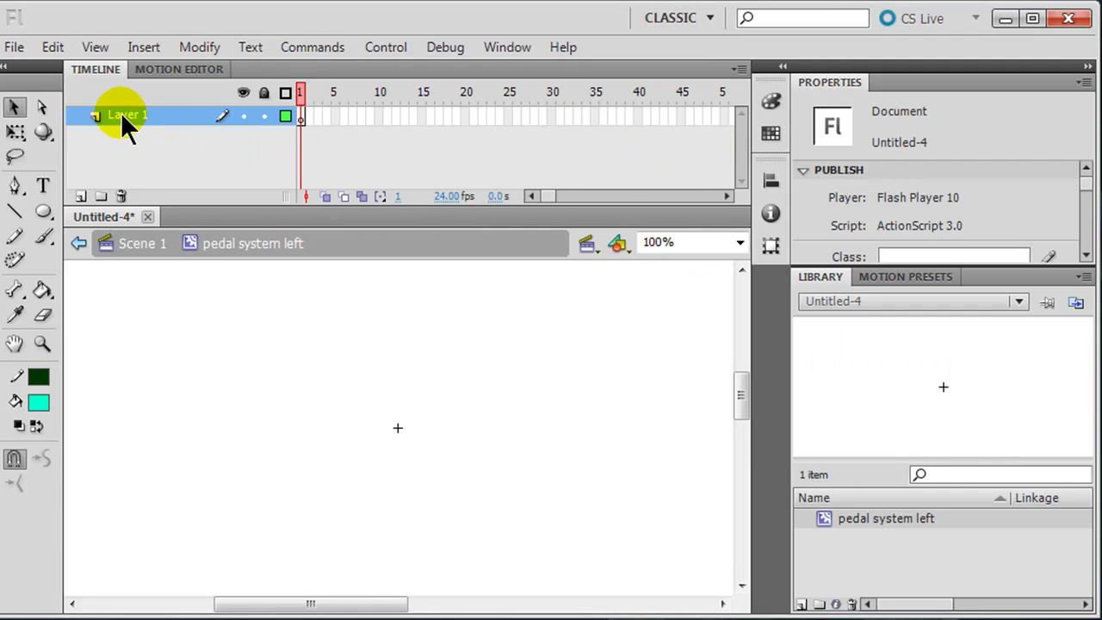
- Add a second layer, then name the bottom layer 'pedal' and the top layer 'crank arm'
click(79, 196)
click(131, 135)
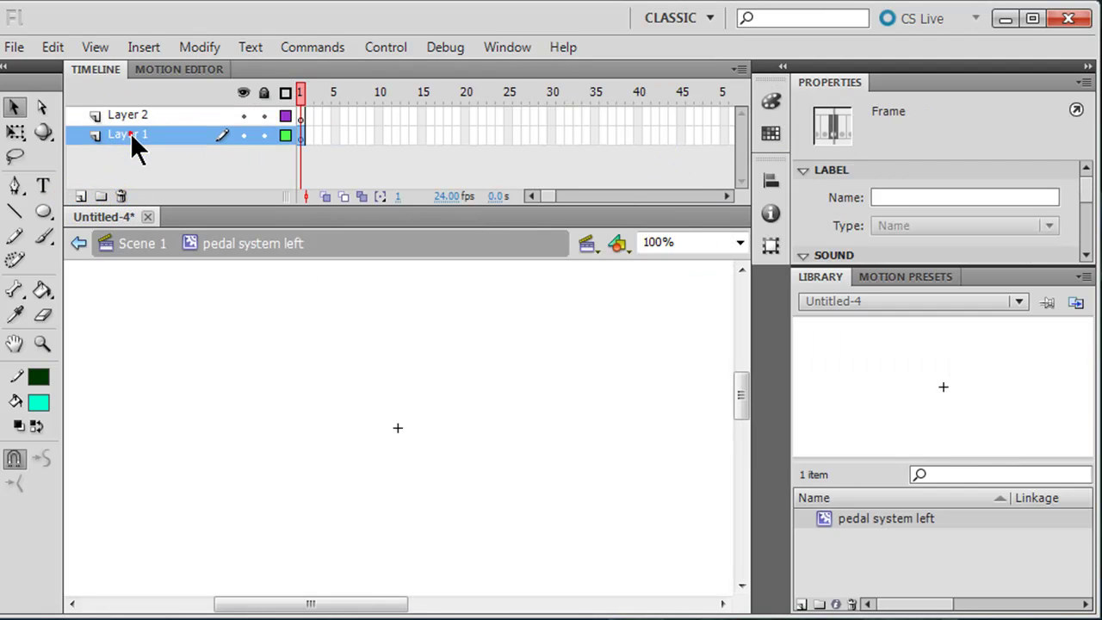
double_click(130, 134)
text(pedal)
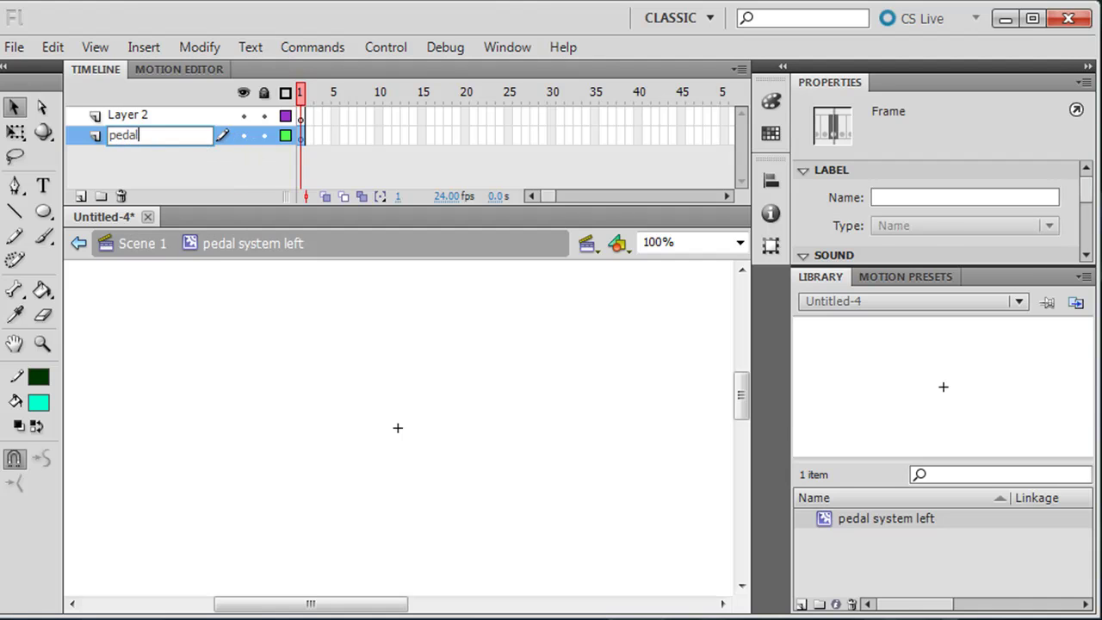
click(233, 158)
double_click(129, 114)
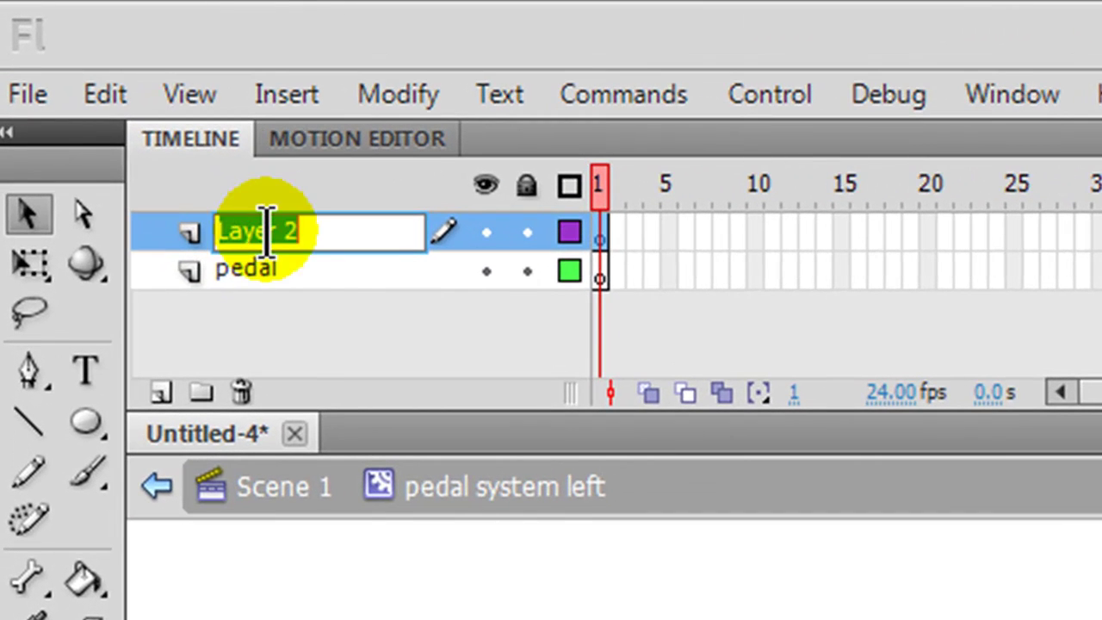
text(crank arm)
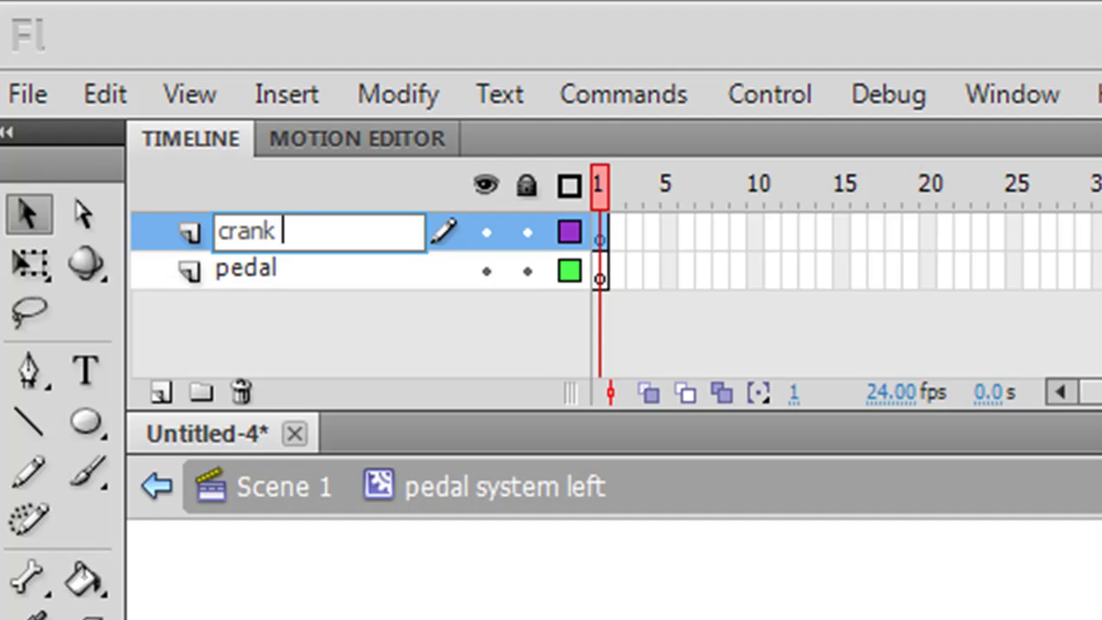
click(270, 231)
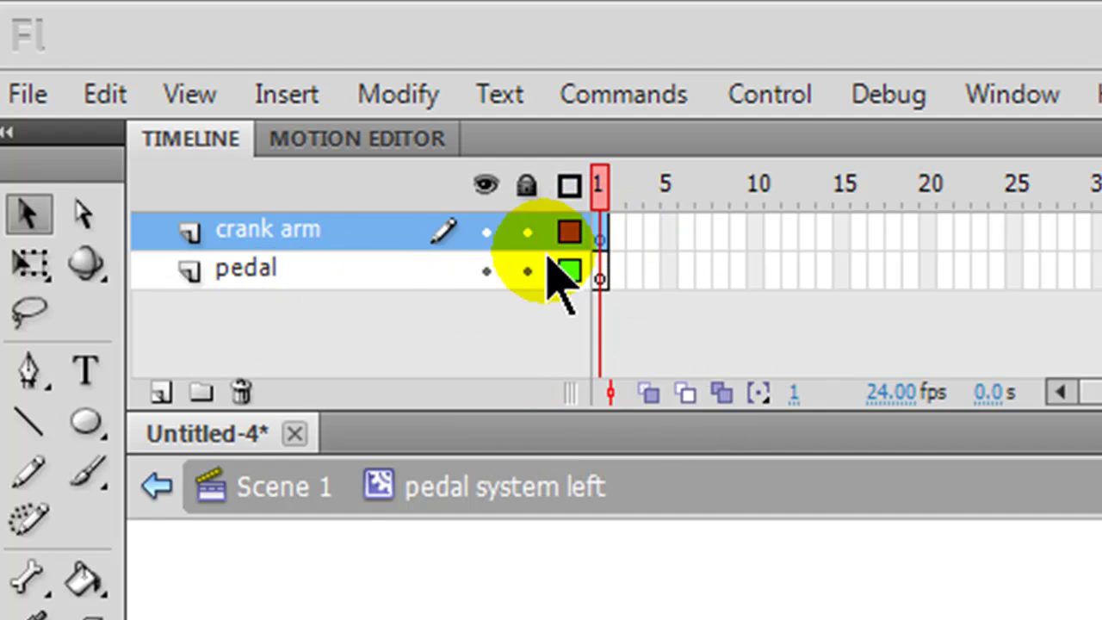
- Draw a 14-point vertical line down from the registration point as the crank arm
click(31, 422)
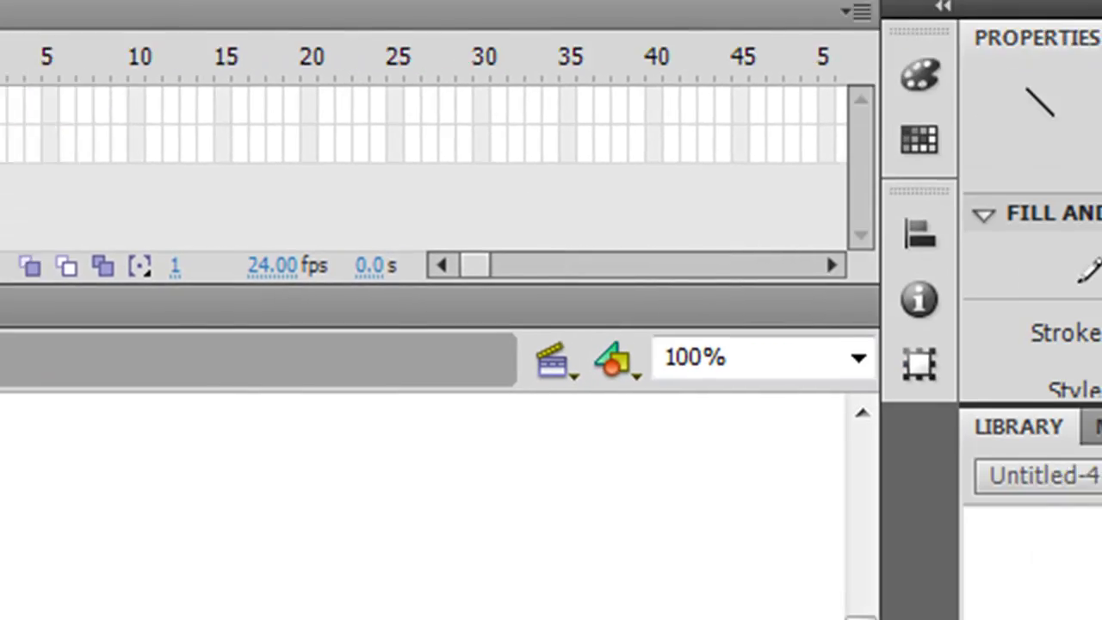
click(976, 231)
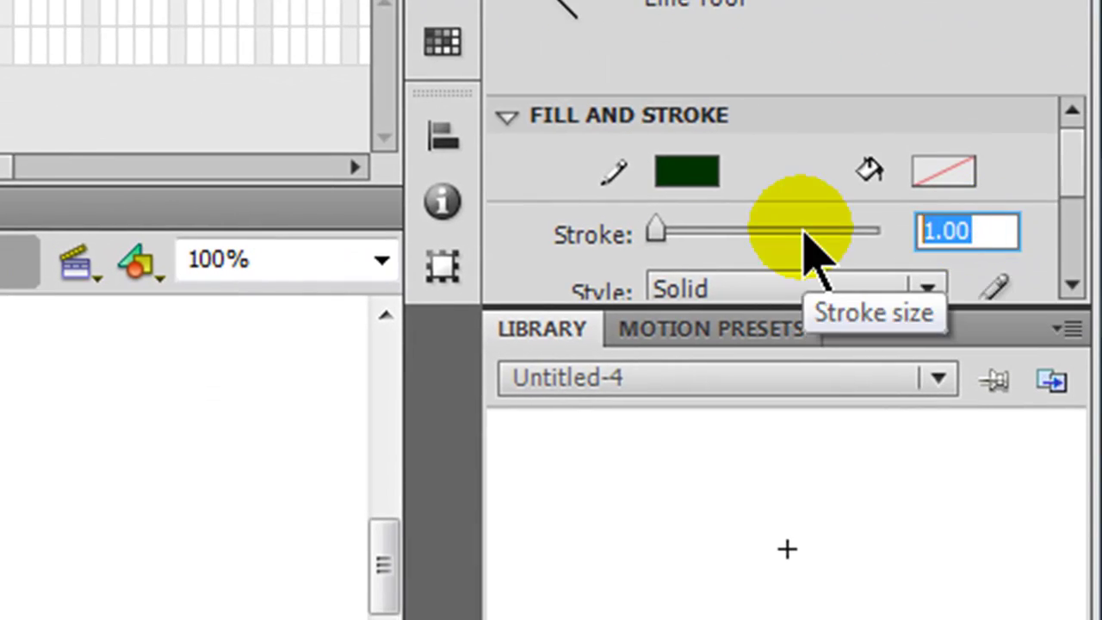
text(14)
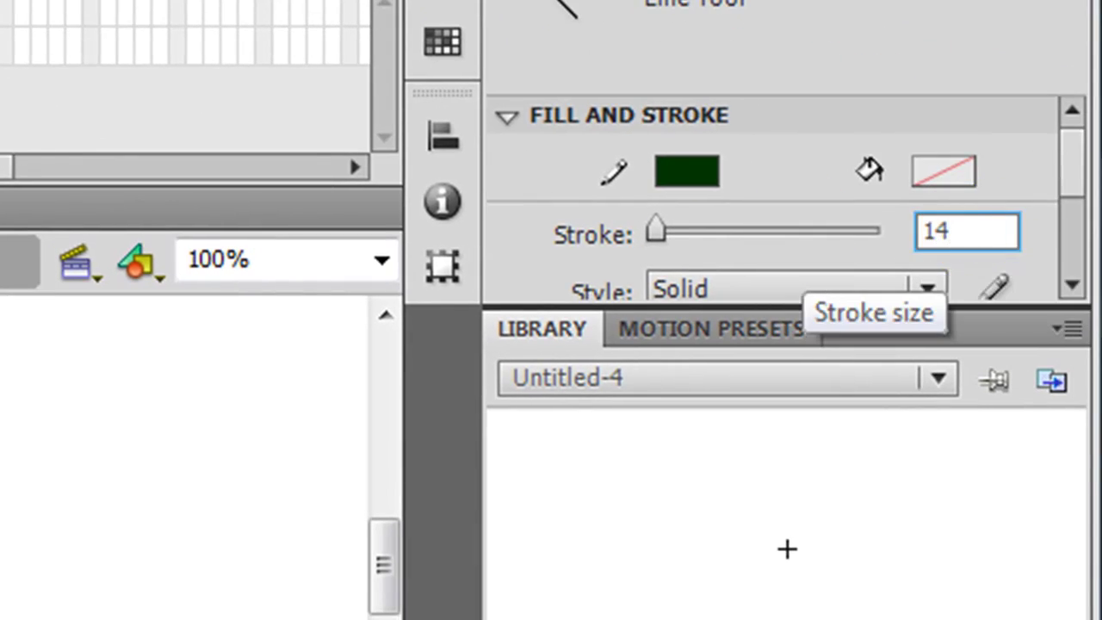
key(Return)
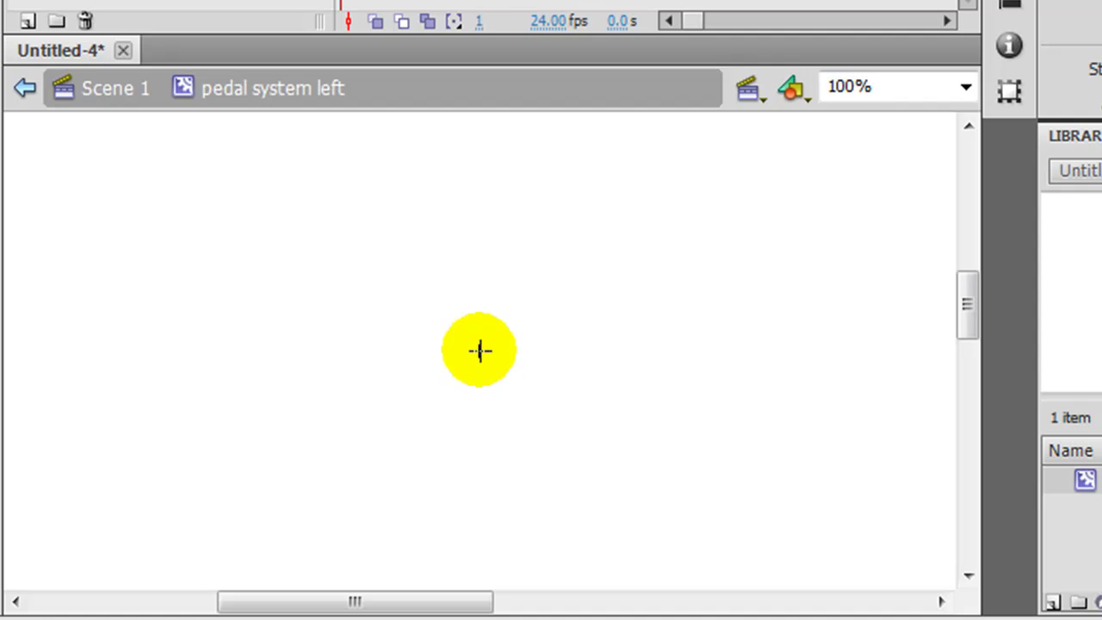
mouse_move(479, 351)
mouse_down()
mouse_move(480, 537)
mouse_move(480, 514)
mouse_up()
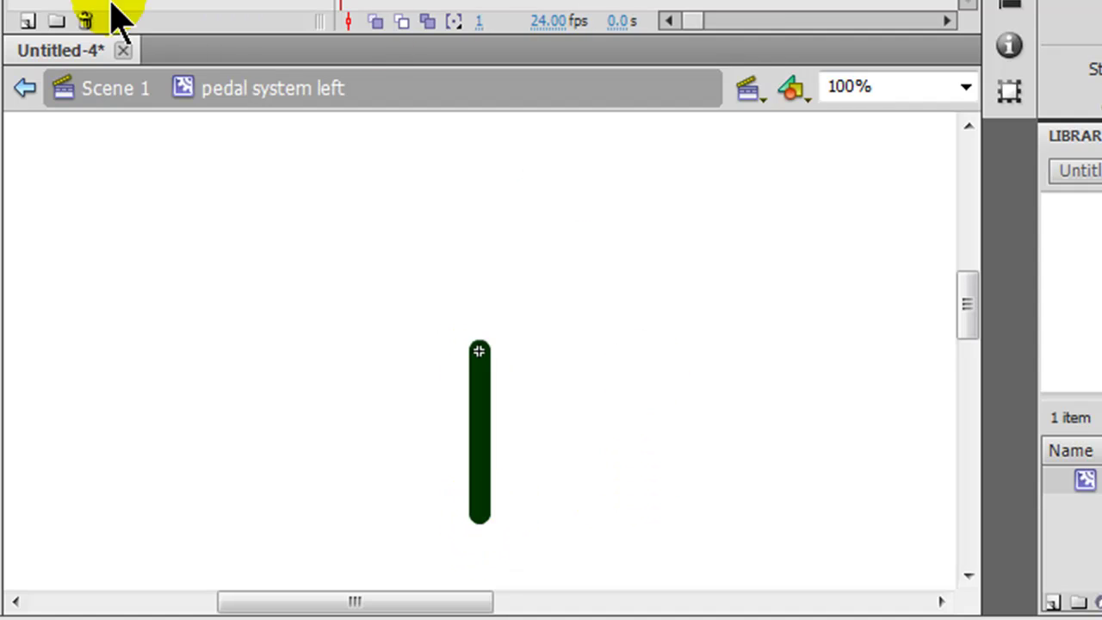
key(v)
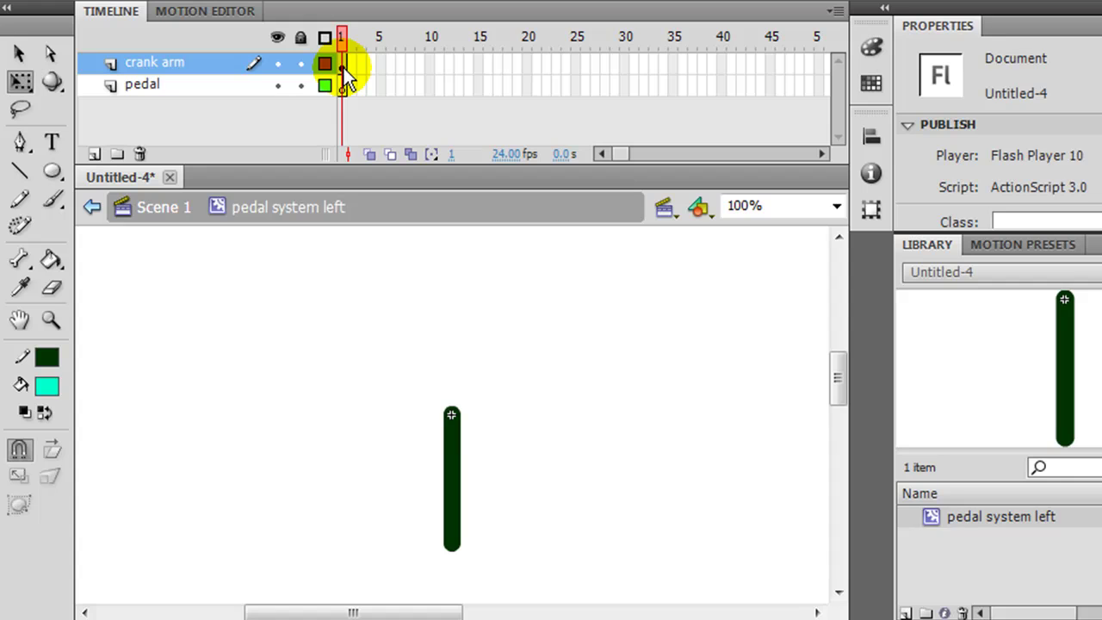
- Give the crank arm a motion tween and move its transformation point to the arm's top end
click(344, 67)
right_click(341, 63)
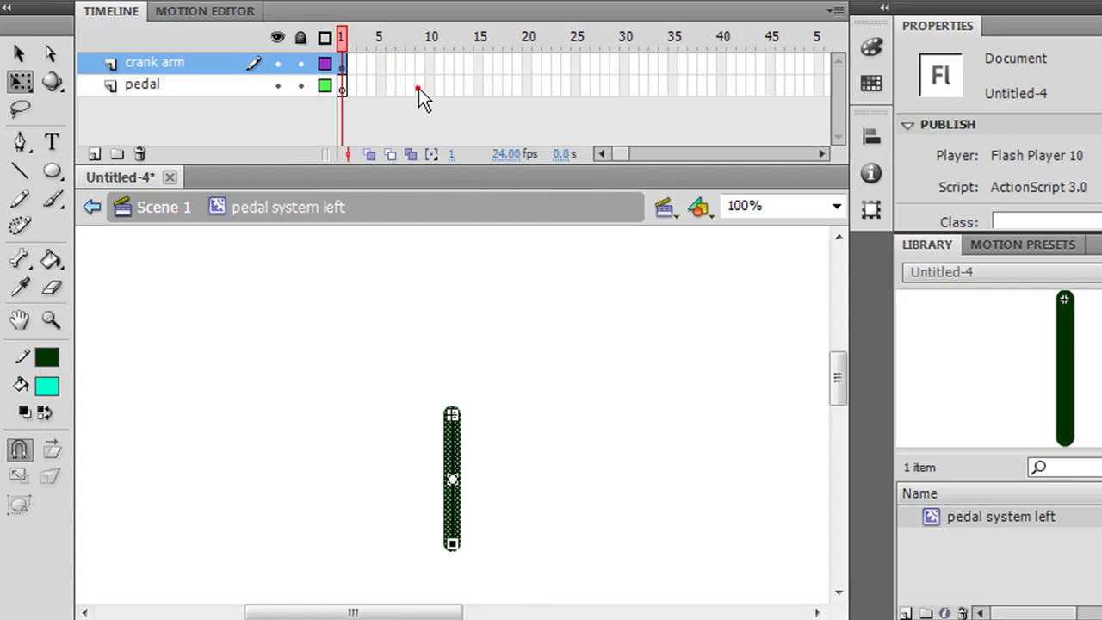
click(379, 80)
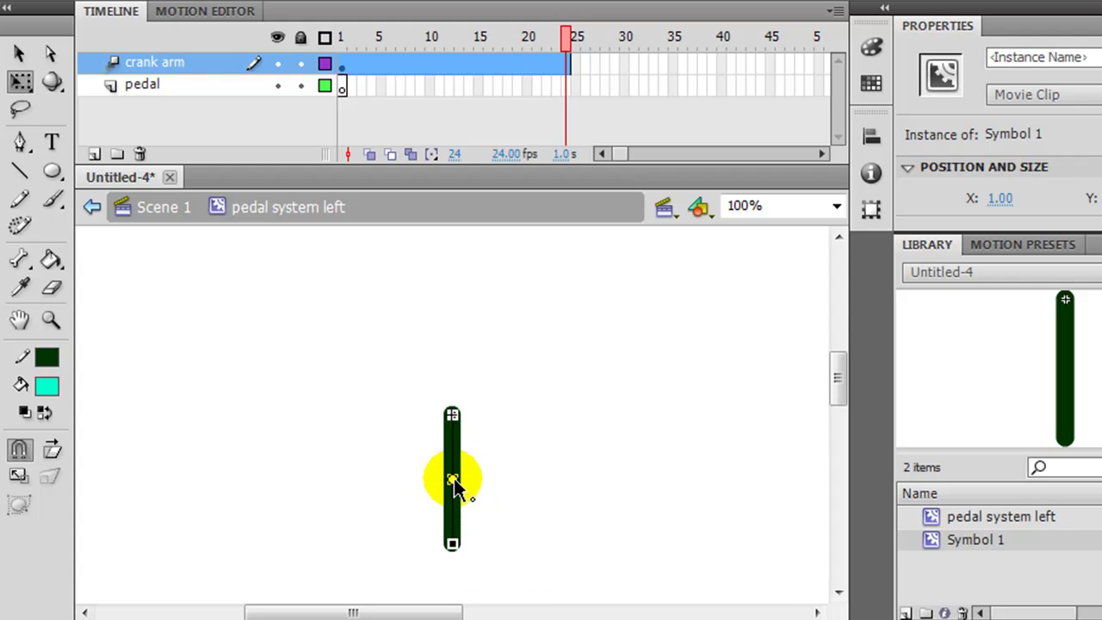
drag(453, 480, 457, 417)
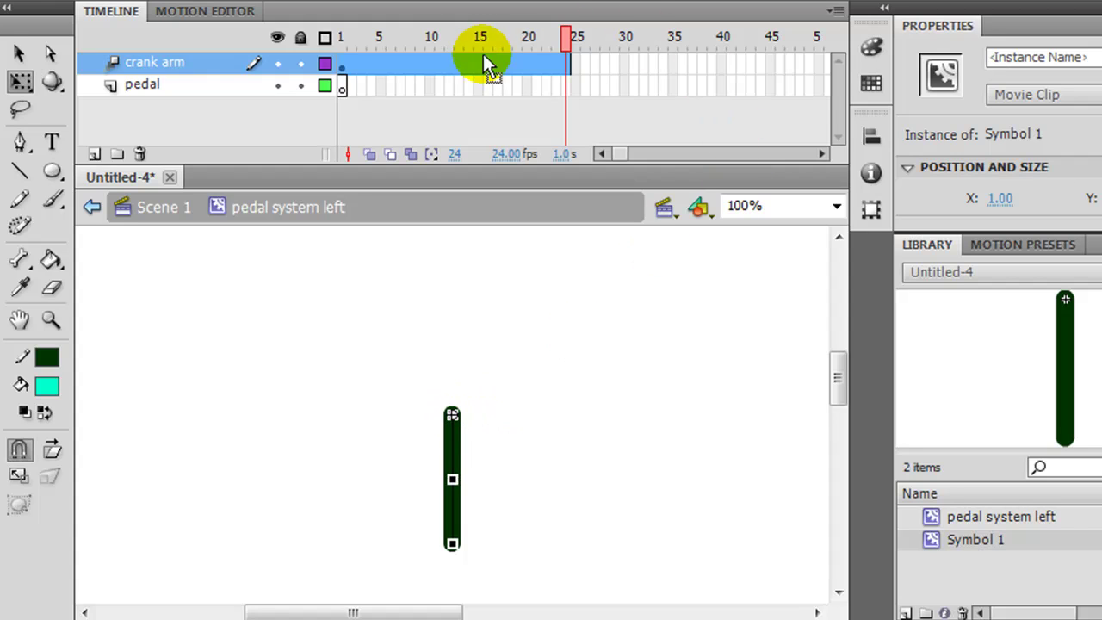
click(362, 66)
mouse_move(414, 67)
mouse_down()
mouse_move(542, 66)
mouse_move(380, 65)
mouse_move(419, 66)
mouse_up()
- Set the tween to rotate 1 time in the CCW direction
click(994, 217)
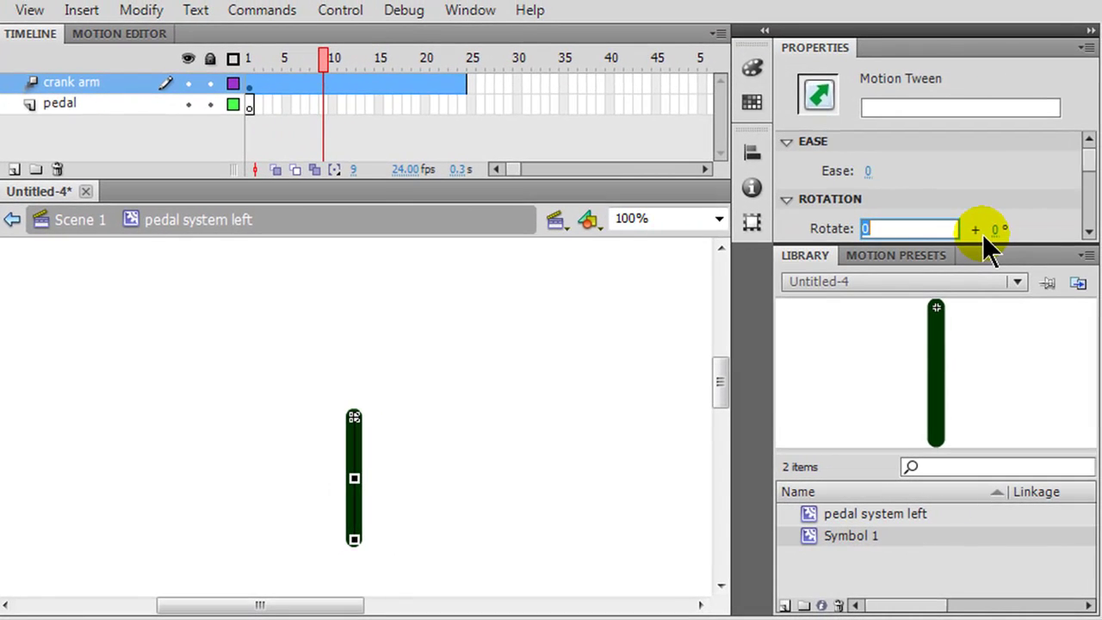
text(1)
drag(1087, 162, 1091, 170)
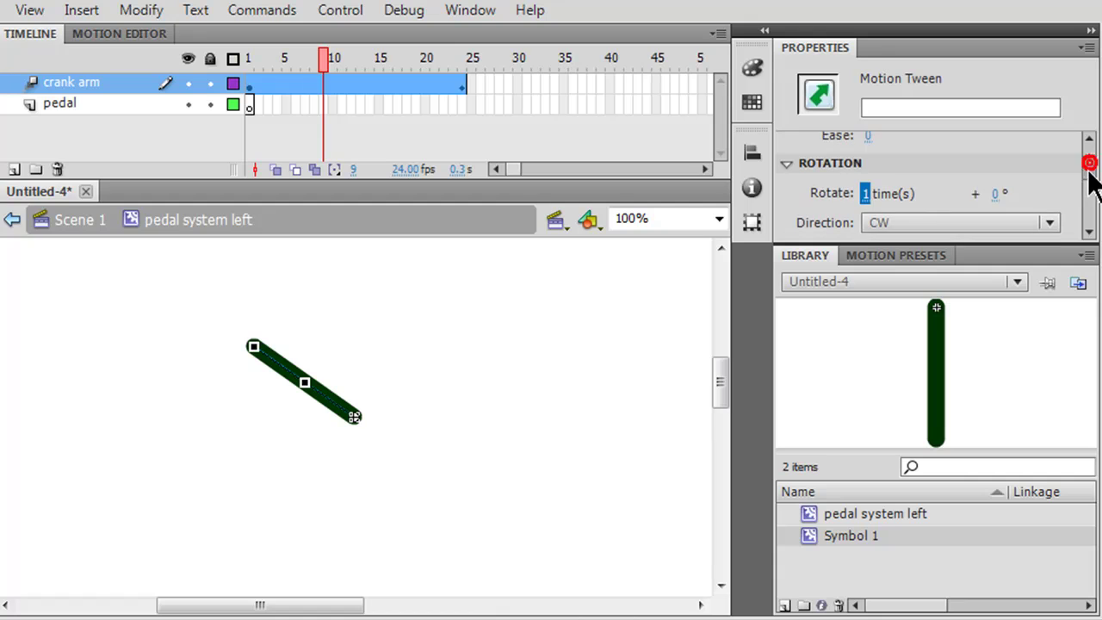
click(891, 204)
click(915, 281)
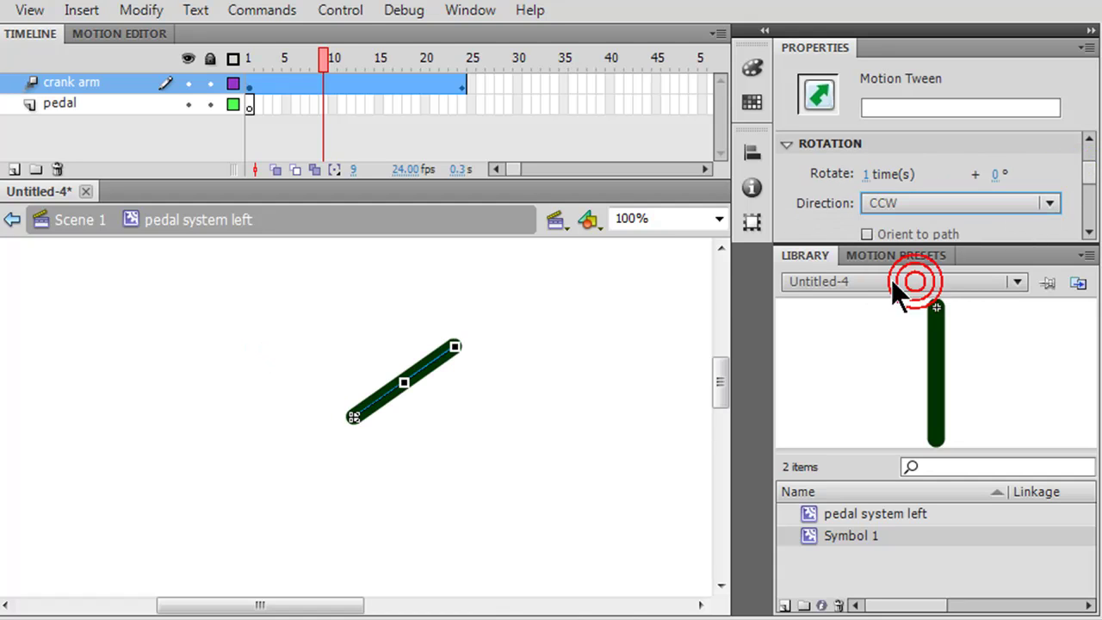
click(661, 270)
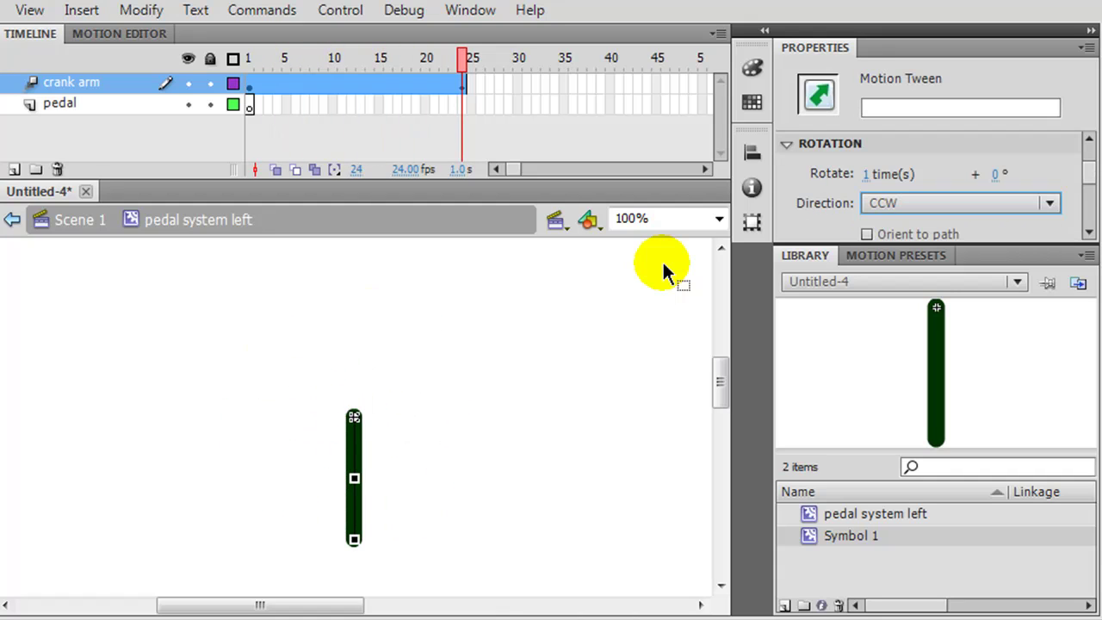
- Lock crank arm, draw a dark red pedal line at its bottom, and stack pedal above it
click(212, 84)
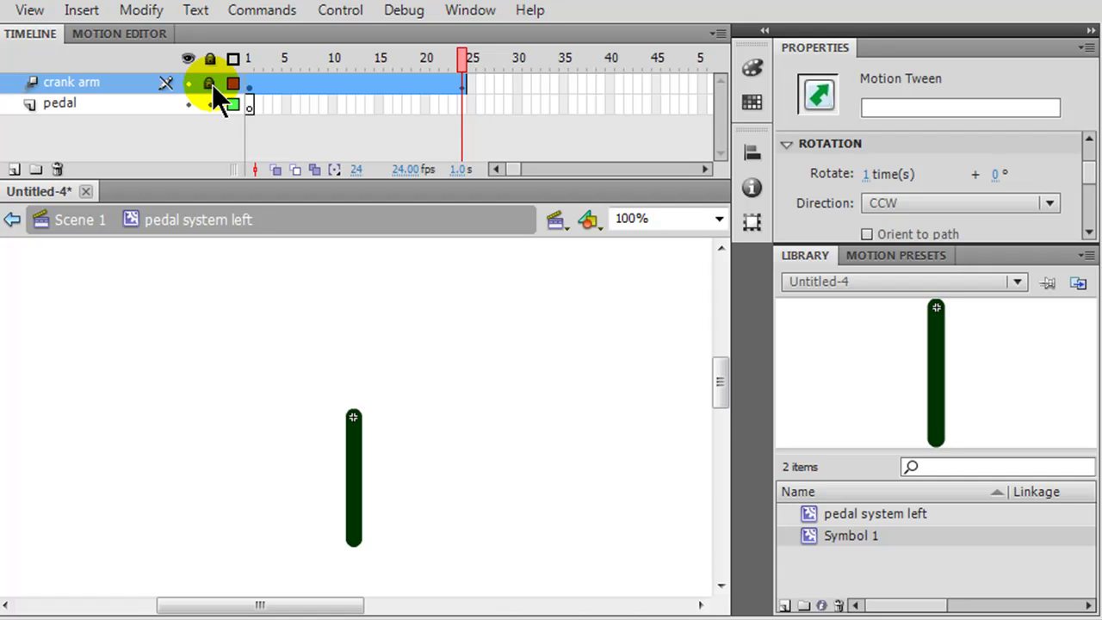
click(251, 107)
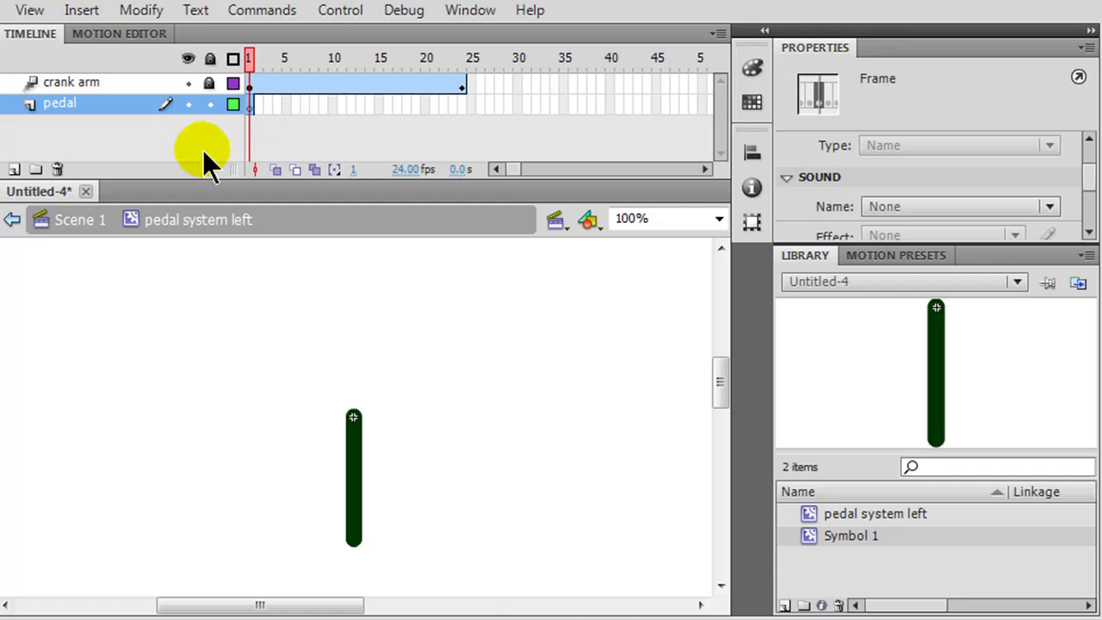
key(n)
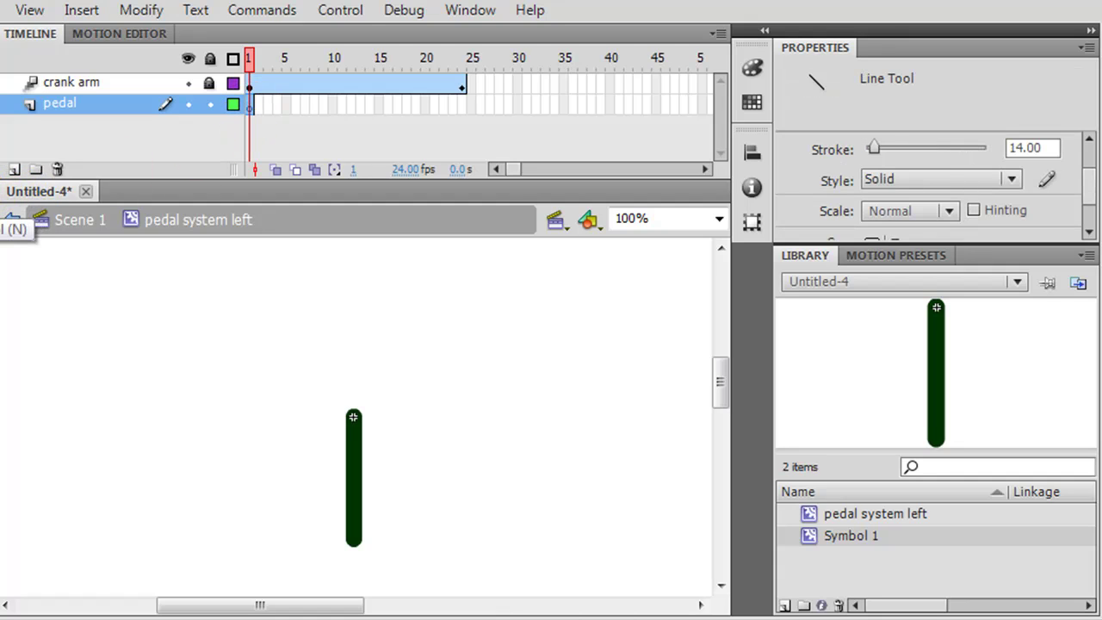
click(2, 413)
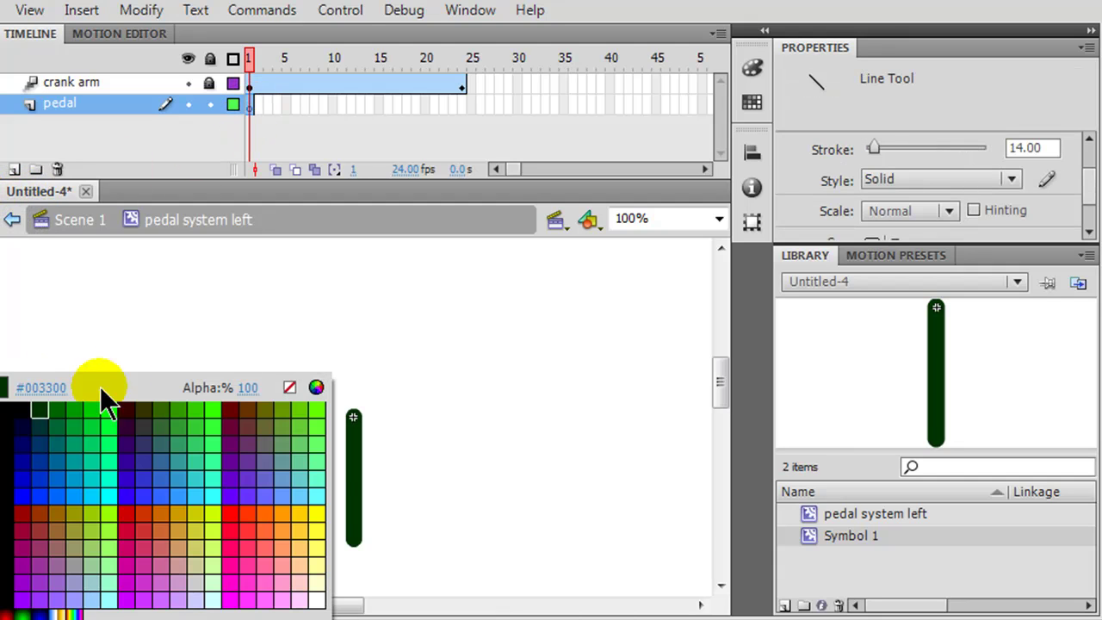
click(29, 510)
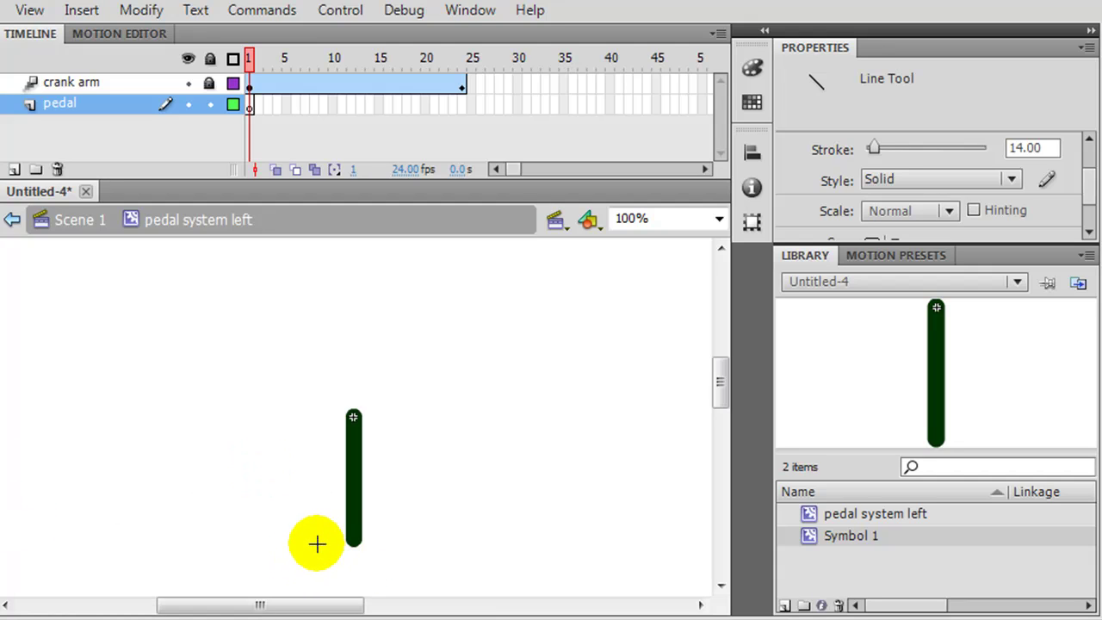
drag(316, 544, 395, 544)
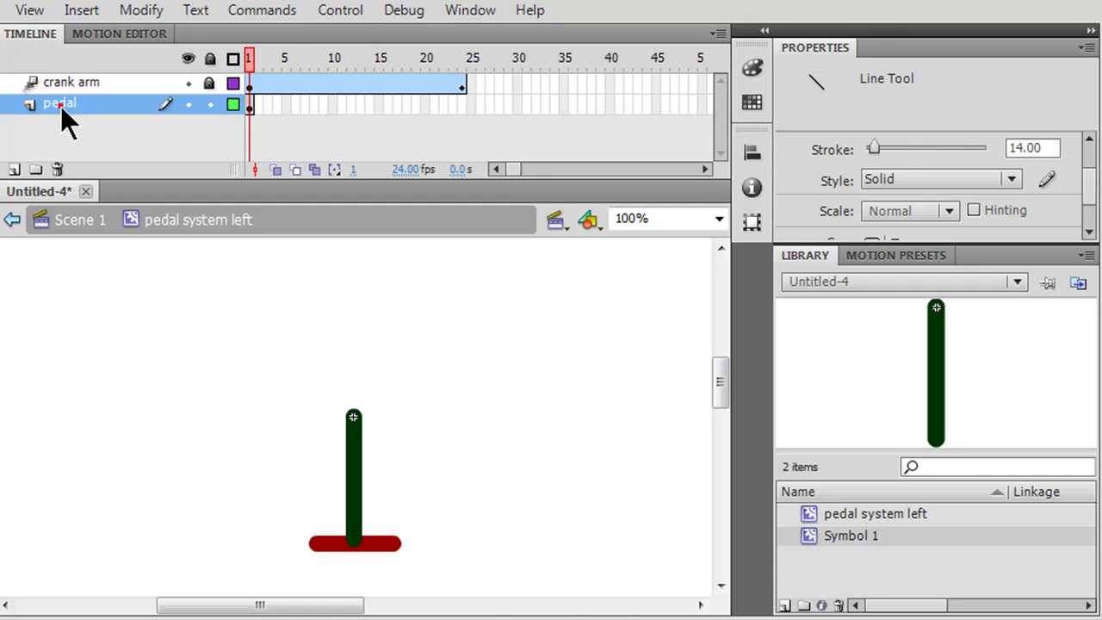
drag(61, 105, 66, 78)
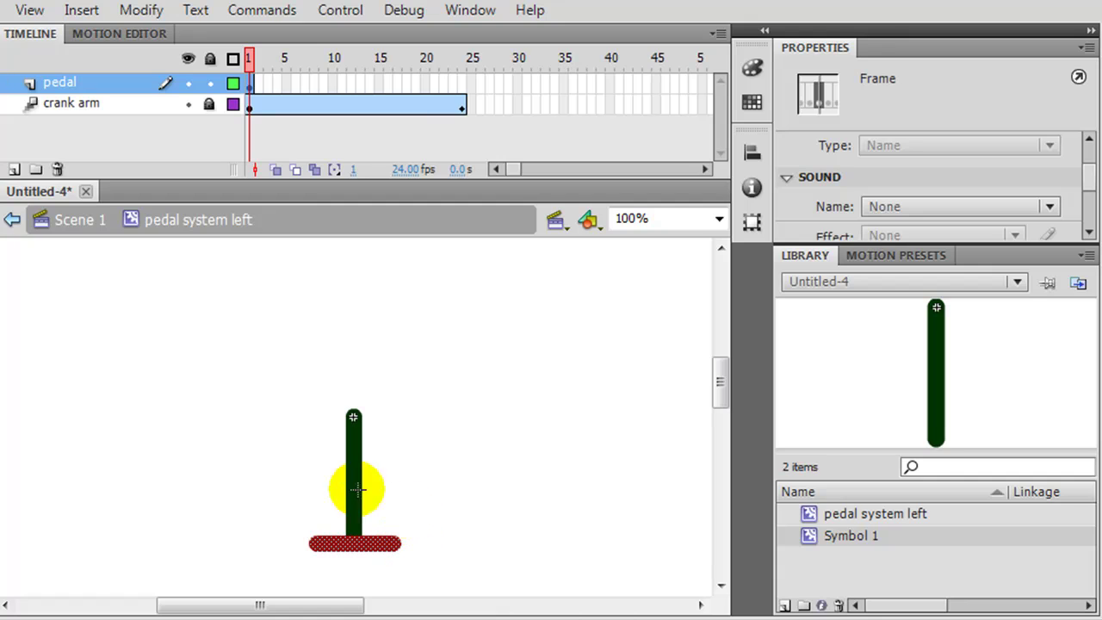
- Add a new layer named 'circle path'
click(14, 169)
click(77, 86)
double_click(77, 84)
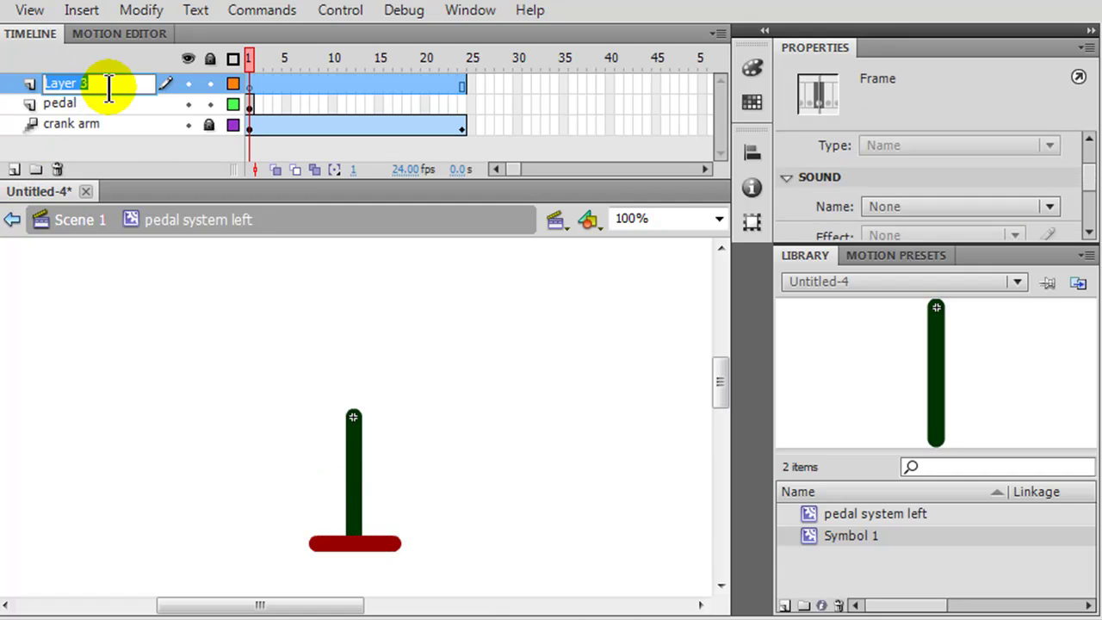
text(circle path)
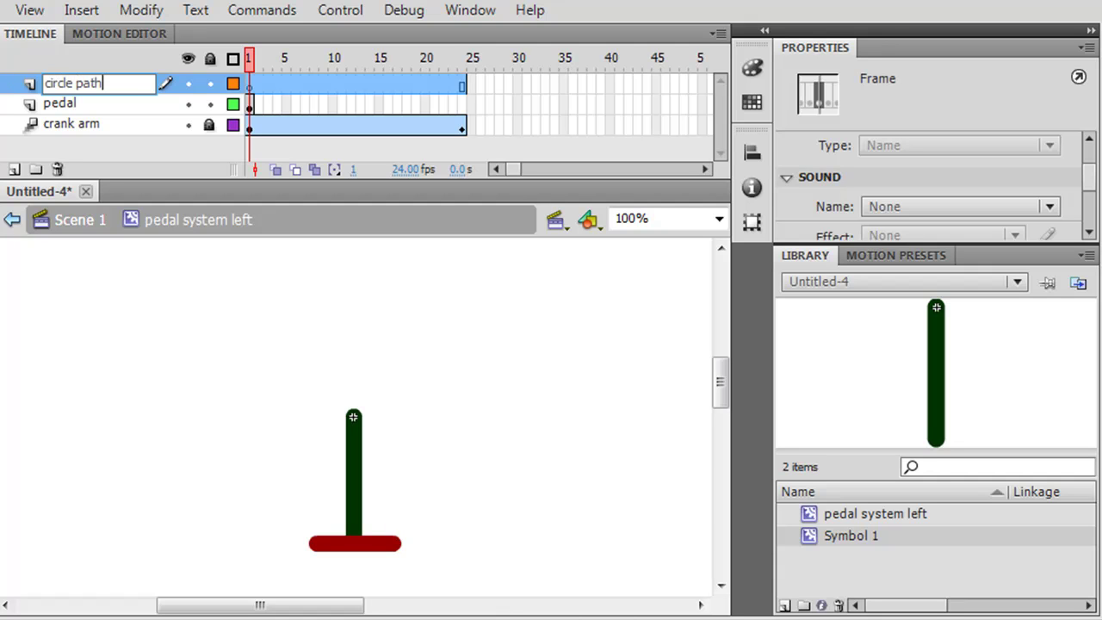
click(250, 84)
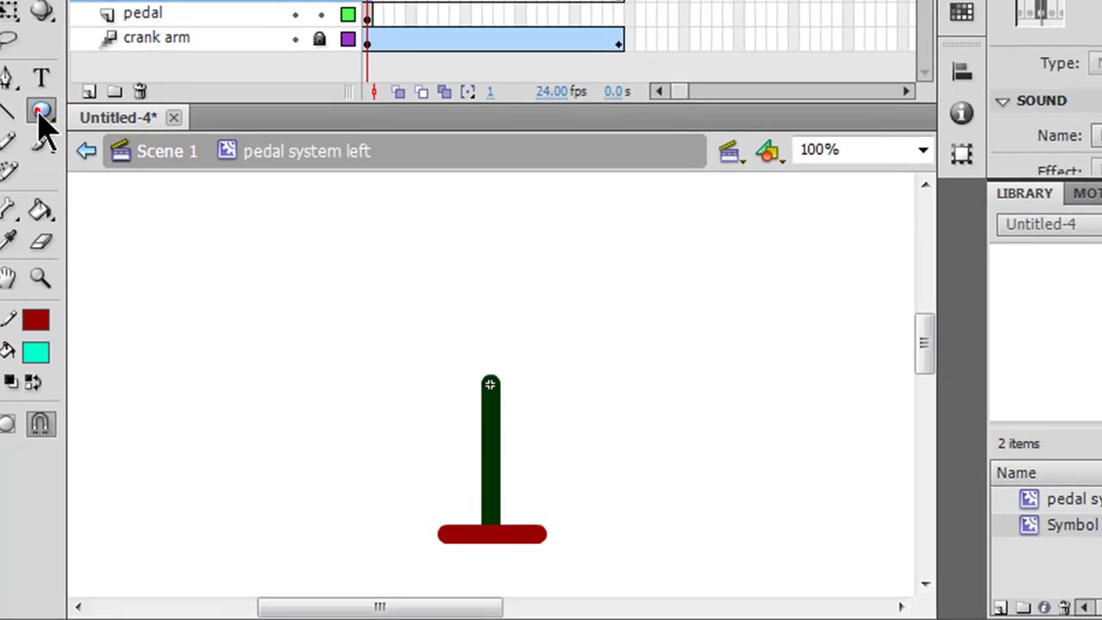
- Draw a large circle with a bright green stroke and no fill left of the crank arm
click(54, 93)
click(164, 123)
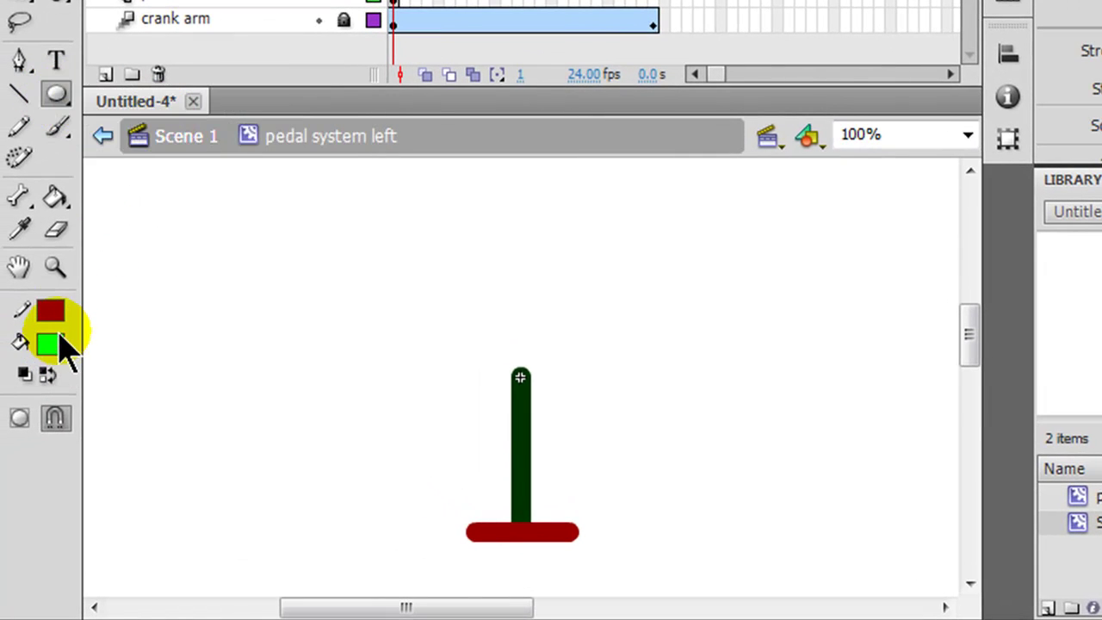
click(53, 312)
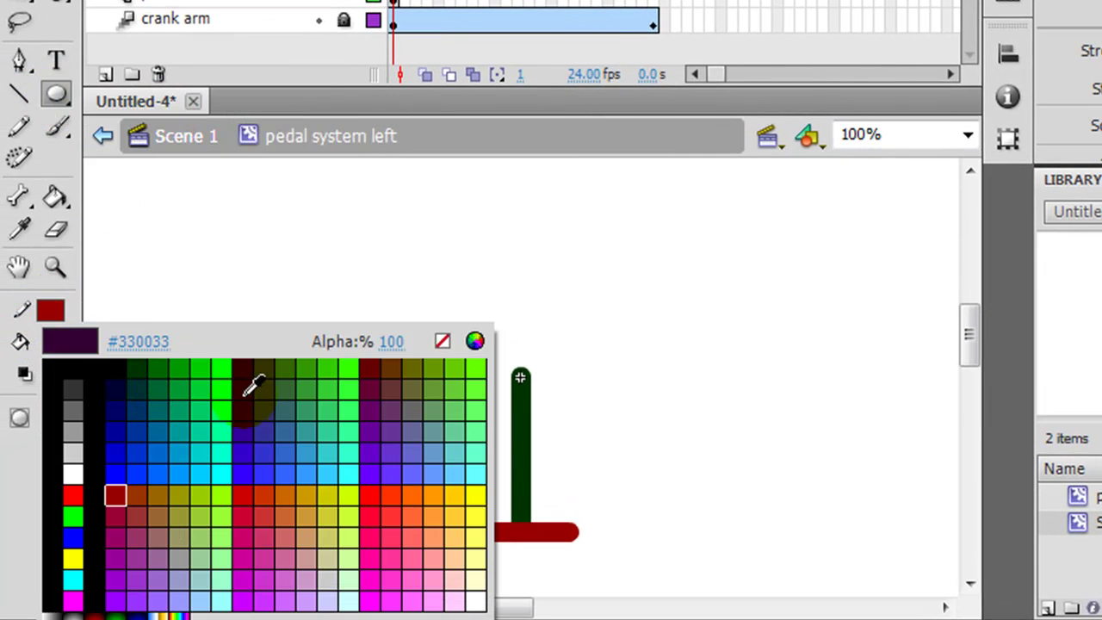
click(222, 367)
click(57, 342)
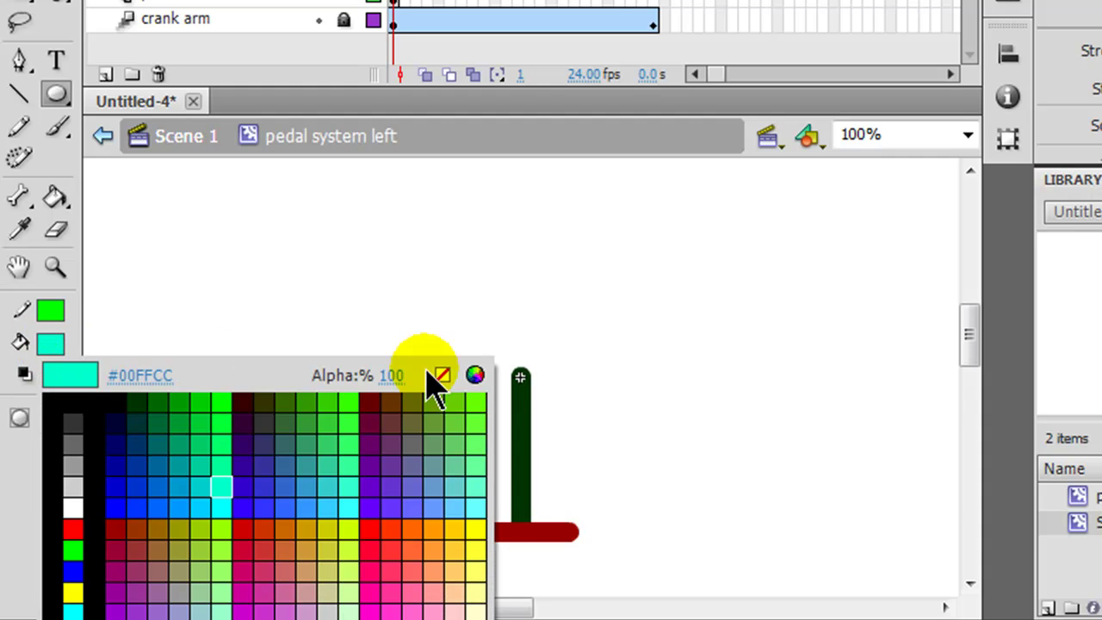
click(441, 375)
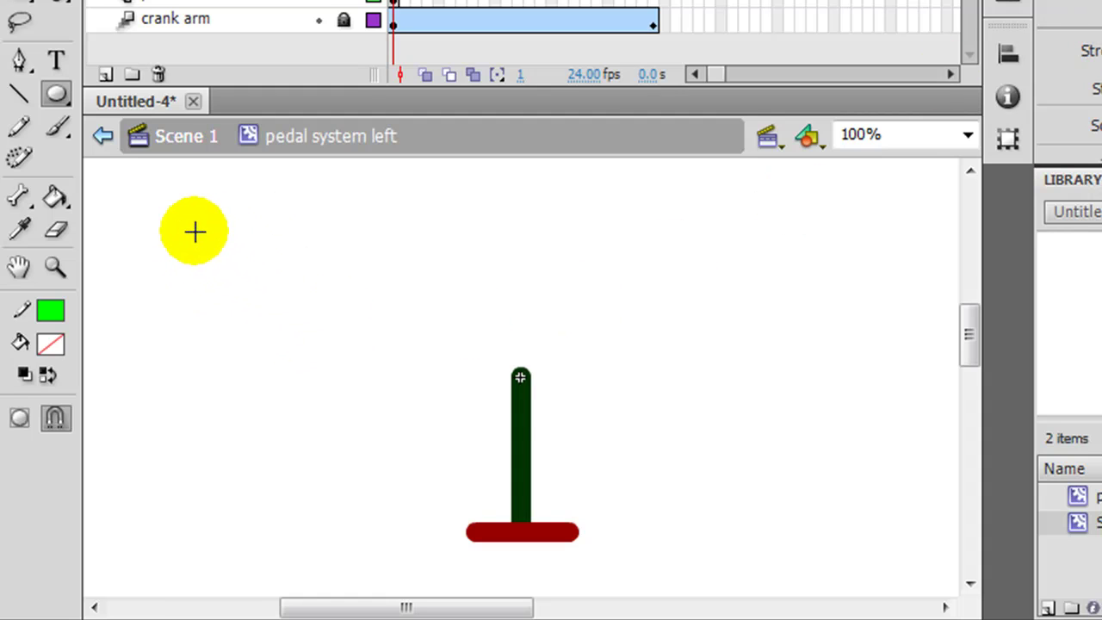
mouse_move(172, 225)
mouse_down()
mouse_move(387, 464)
mouse_move(450, 474)
mouse_move(475, 496)
mouse_up()
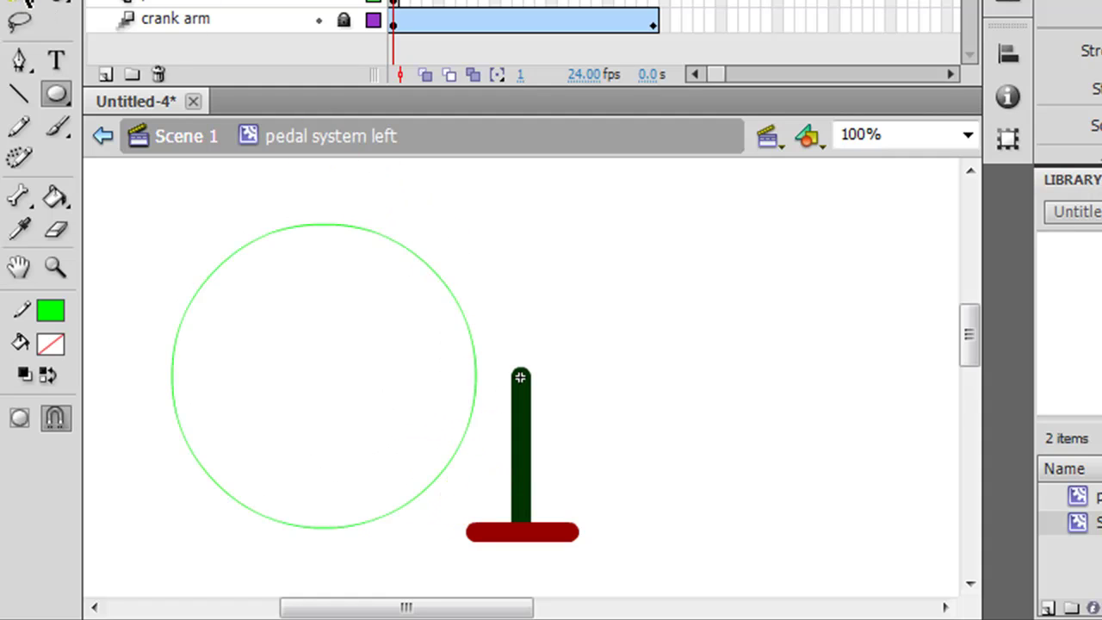
- Drag the green circle around the crank arm and play the animation to check it
click(26, 2)
click(298, 226)
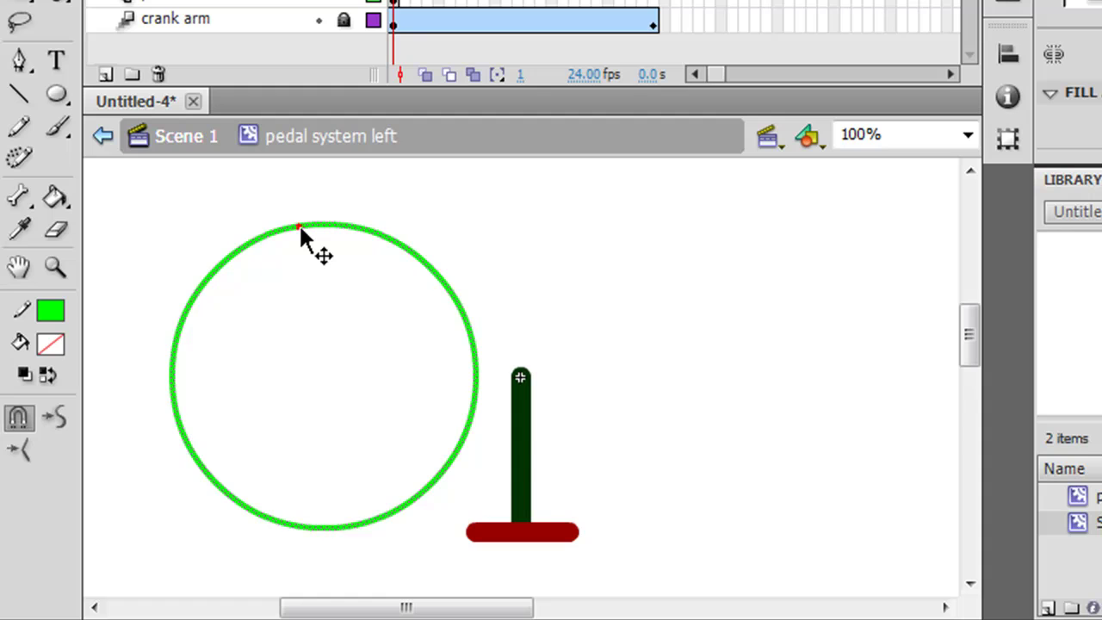
drag(299, 226, 498, 239)
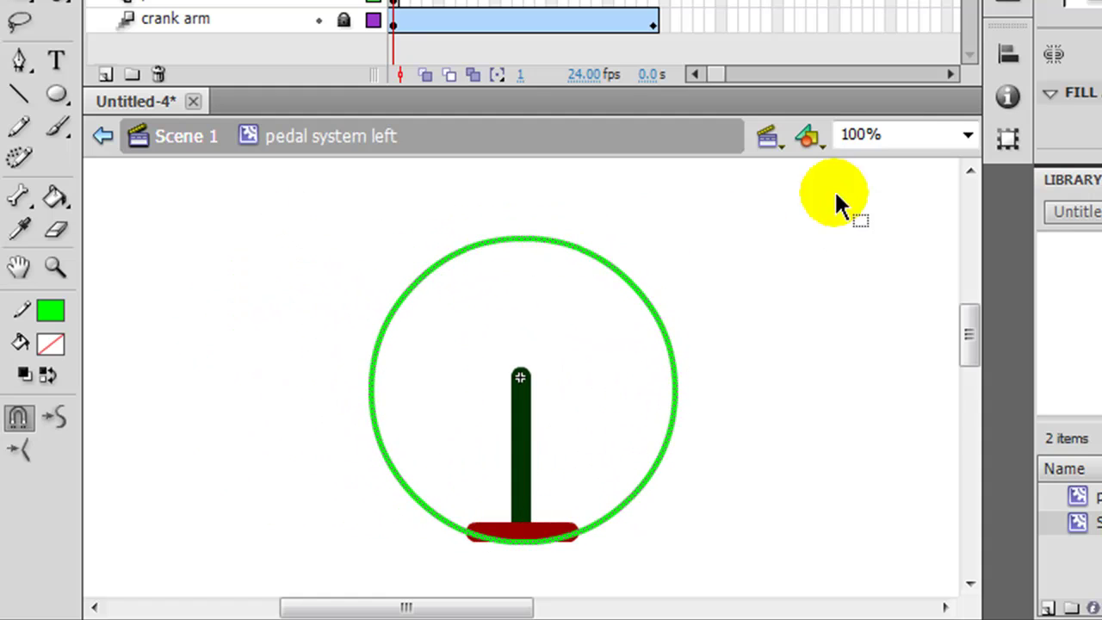
click(1007, 97)
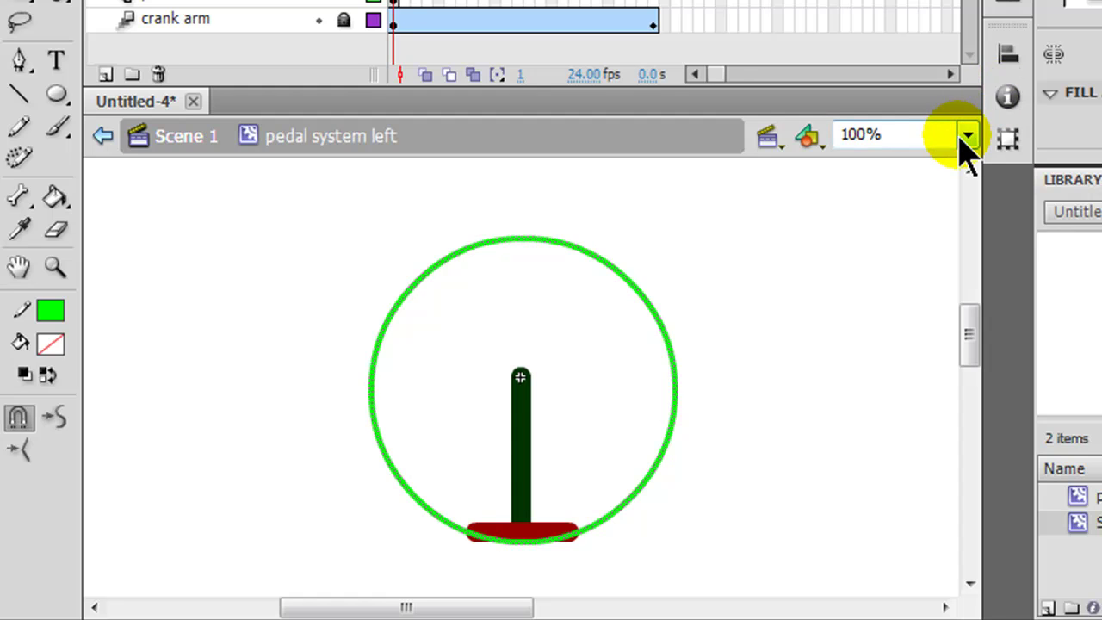
key(Return)
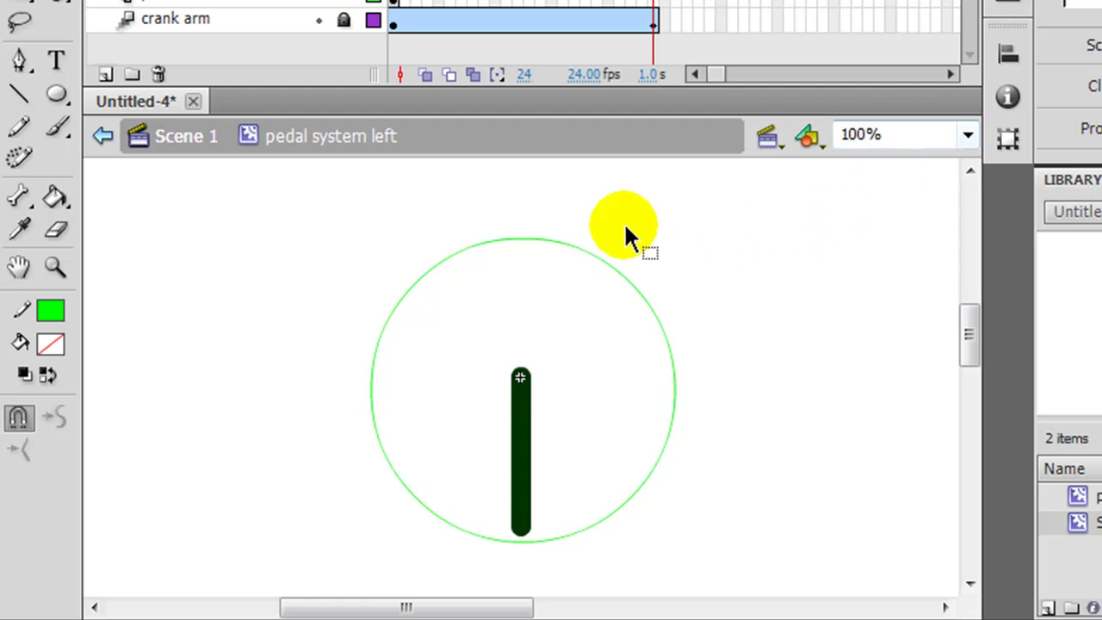
- Centre the circle horizontally and vertically on the stage, then replay the rotation
click(1009, 57)
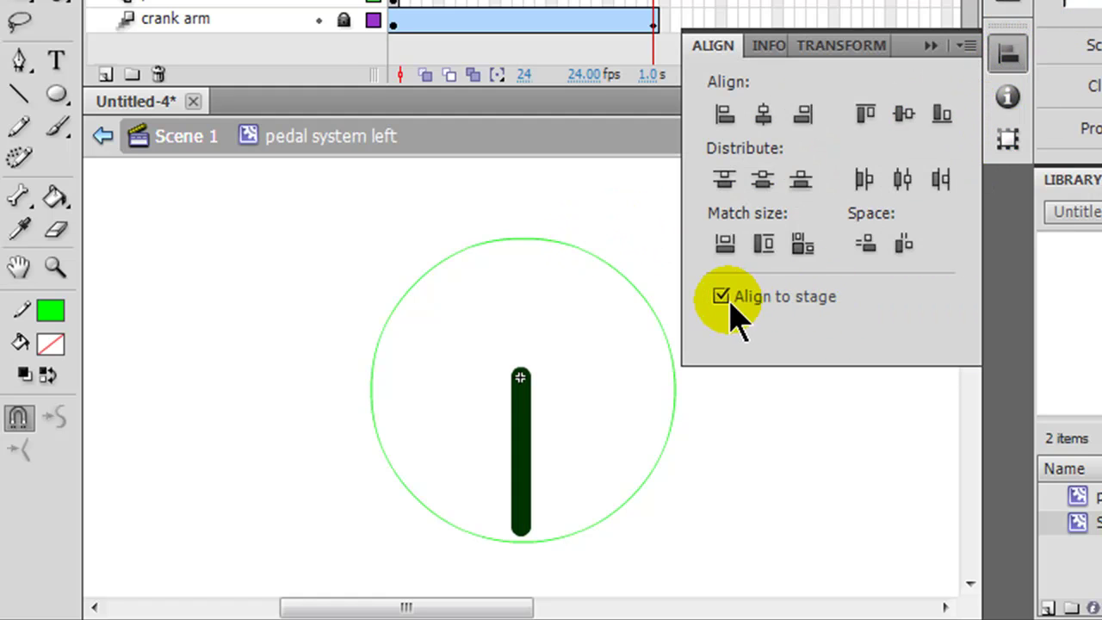
click(903, 114)
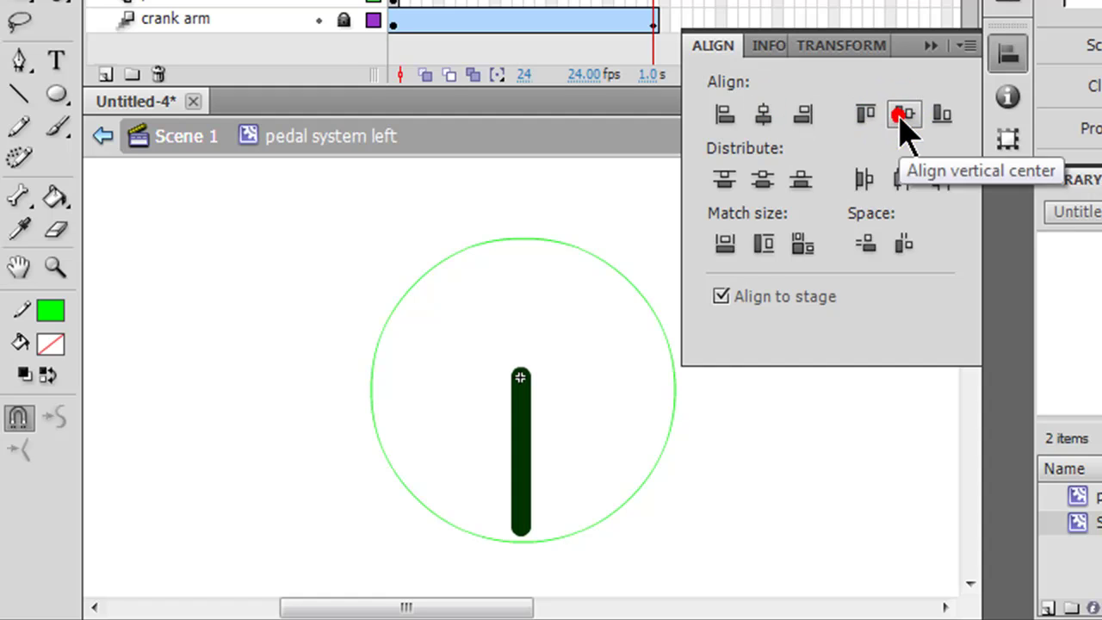
click(1010, 55)
click(464, 247)
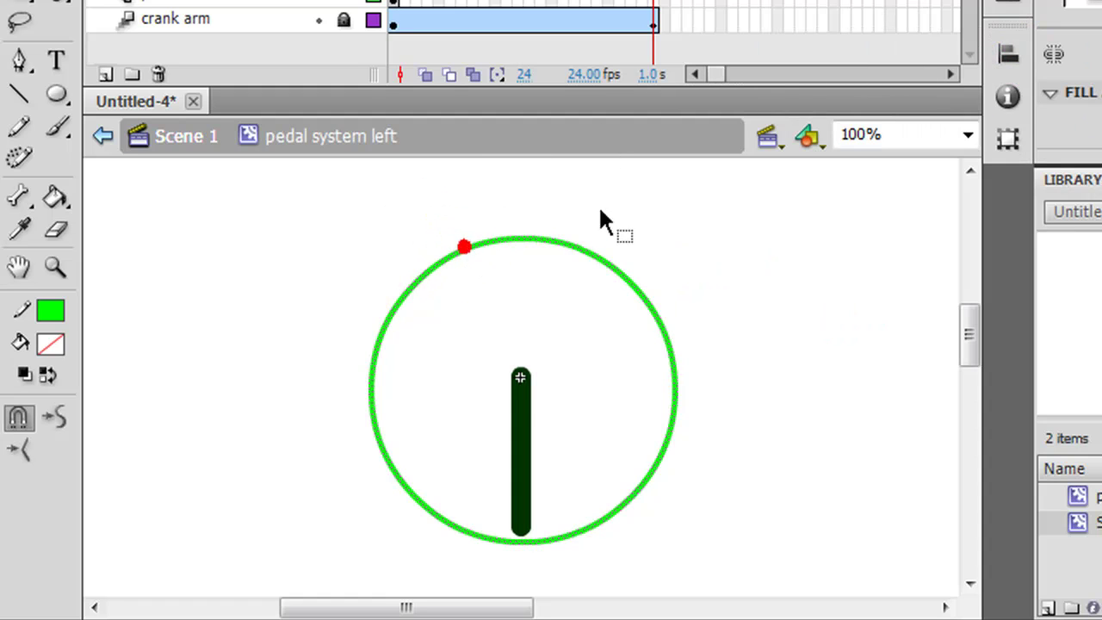
click(1009, 53)
click(763, 113)
click(904, 113)
click(1009, 53)
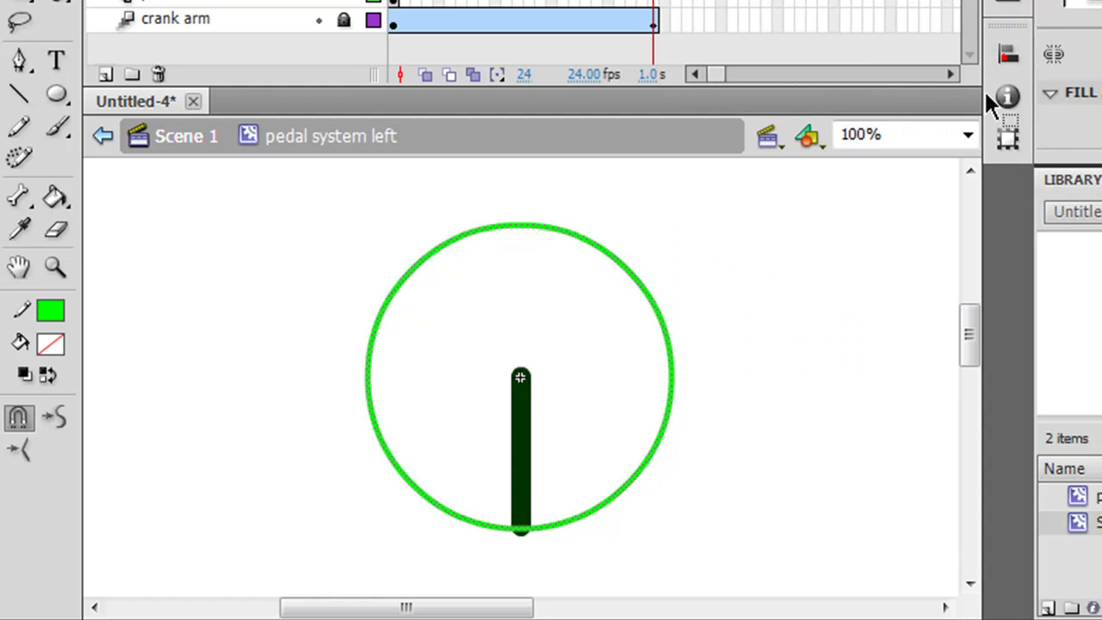
key(Return)
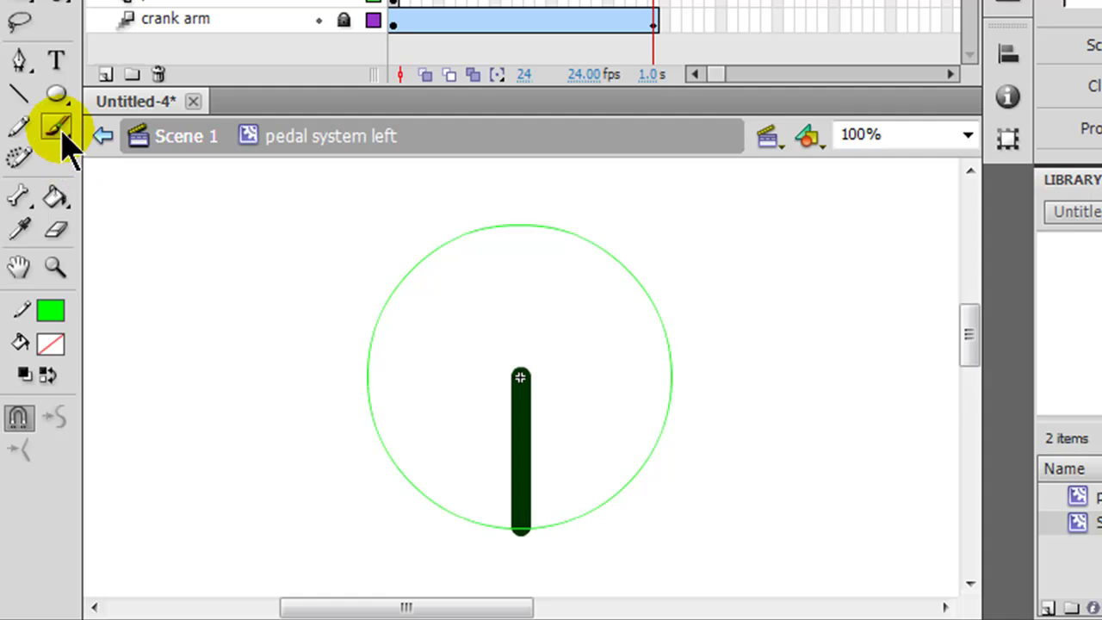
- Erase a short gap at the circle's bottom in Erase Lines mode, then zoom to 200%
click(57, 232)
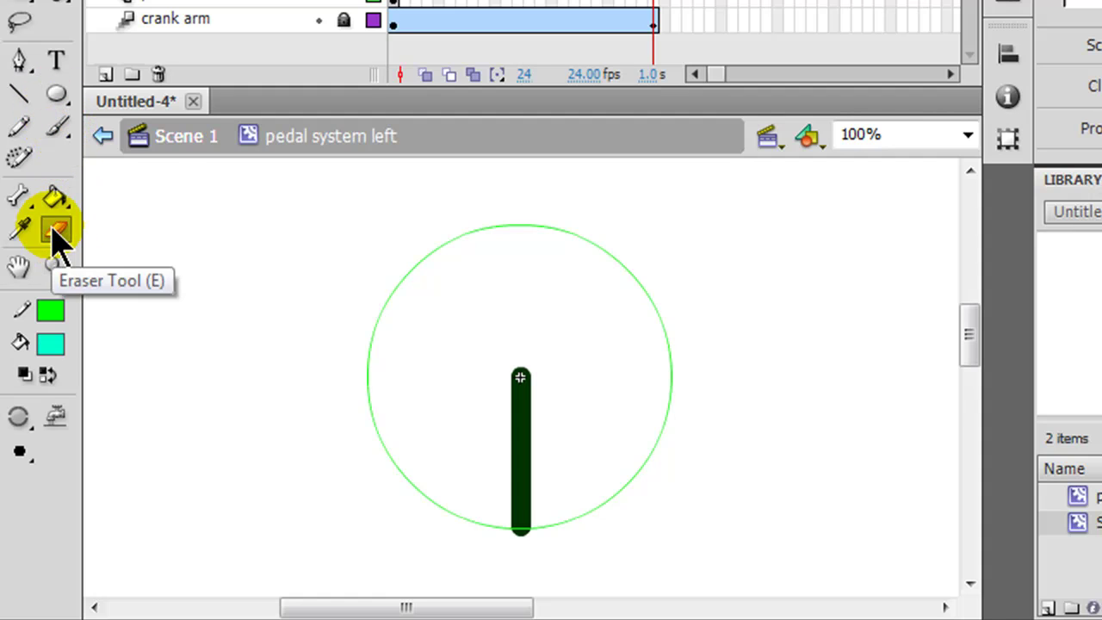
click(19, 418)
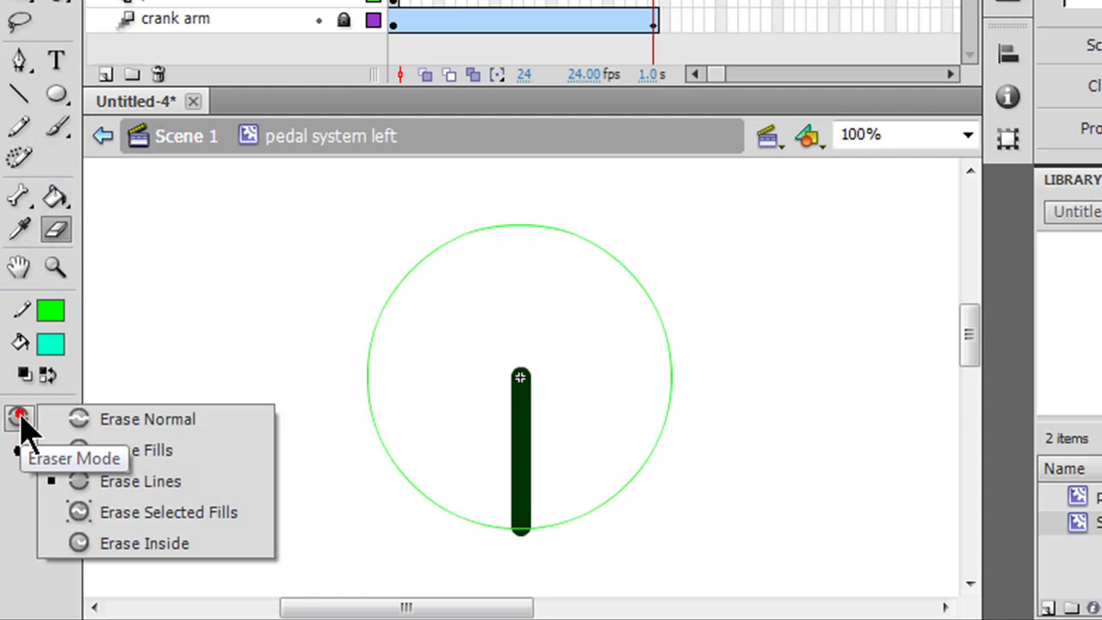
click(158, 484)
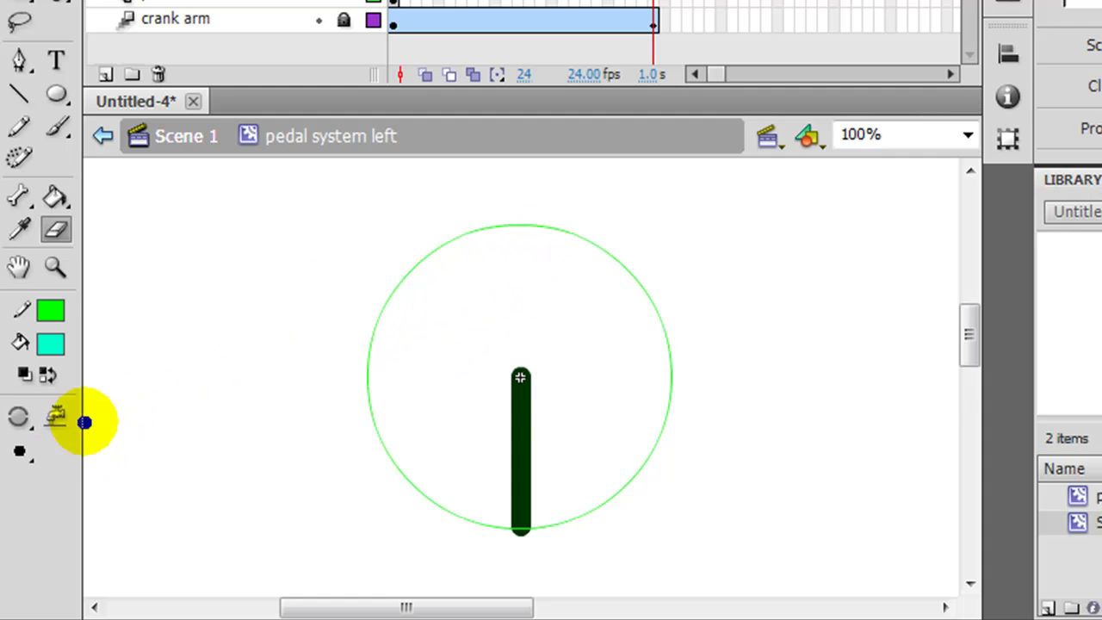
drag(352, 276, 523, 227)
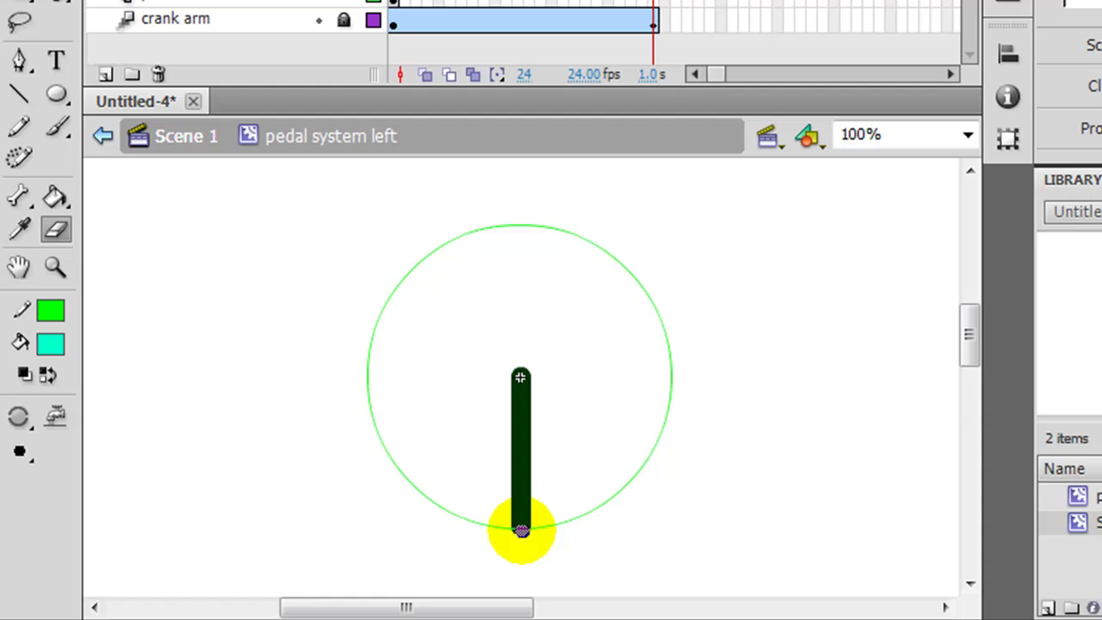
mouse_move(966, 337)
mouse_down()
mouse_move(969, 379)
mouse_move(976, 357)
mouse_up()
click(968, 137)
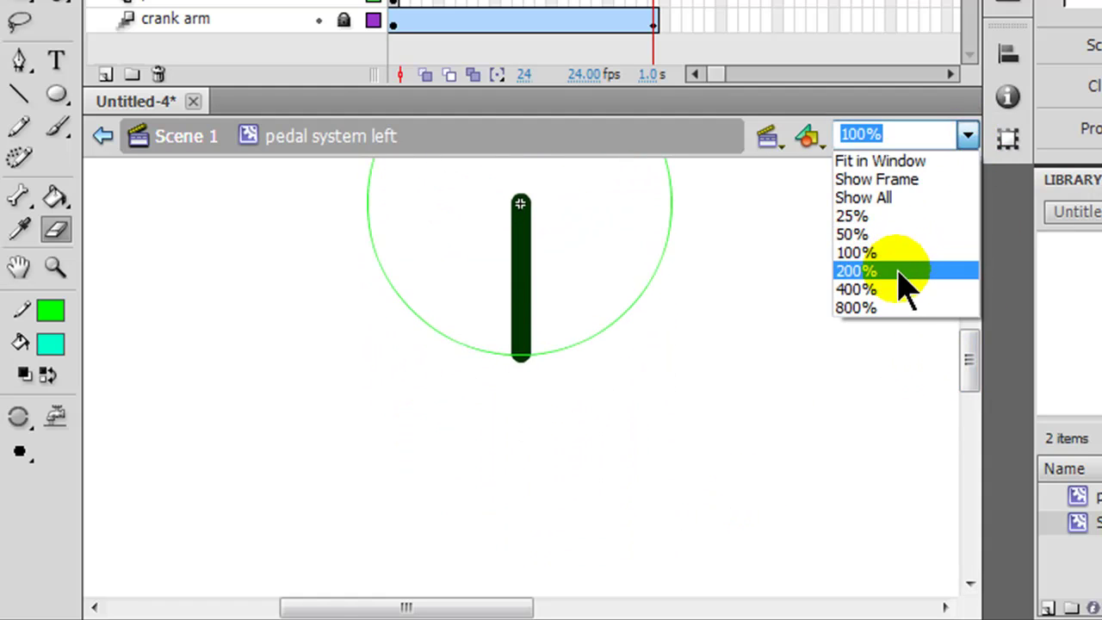
click(861, 271)
scroll(973, 360, up, 2)
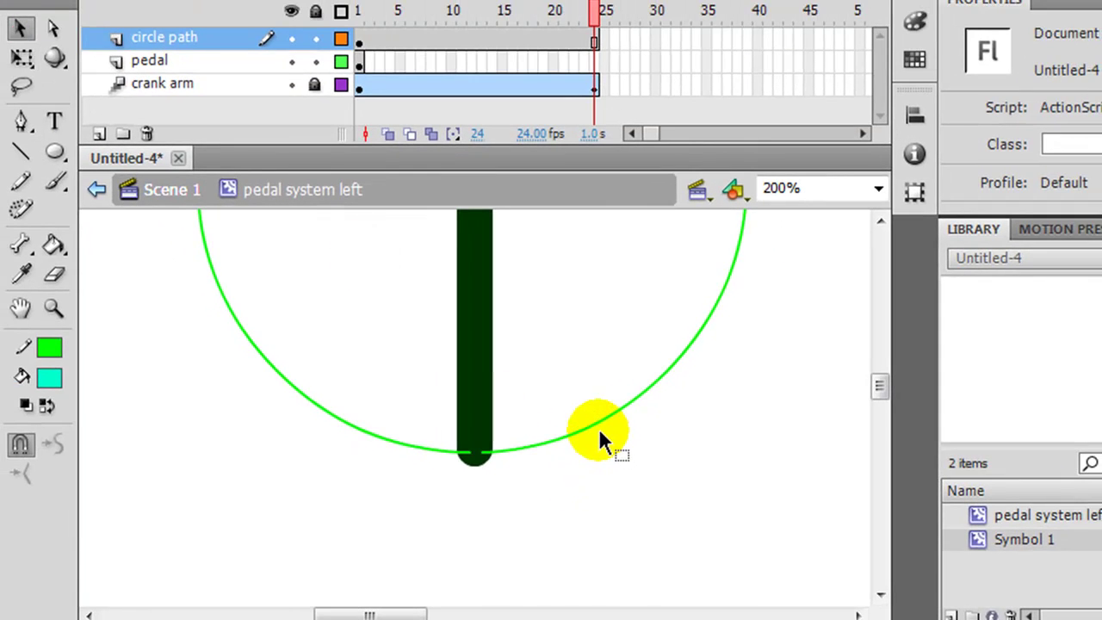
- Select the green circle, switch the view to Show Frame, and remove the circle from its layer
click(602, 422)
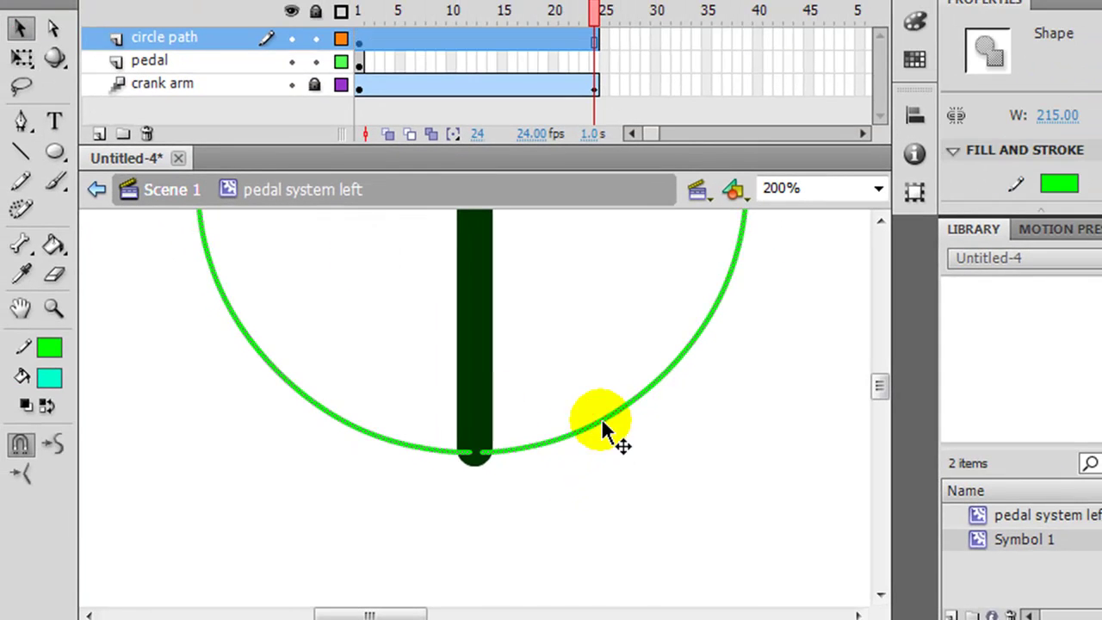
click(877, 189)
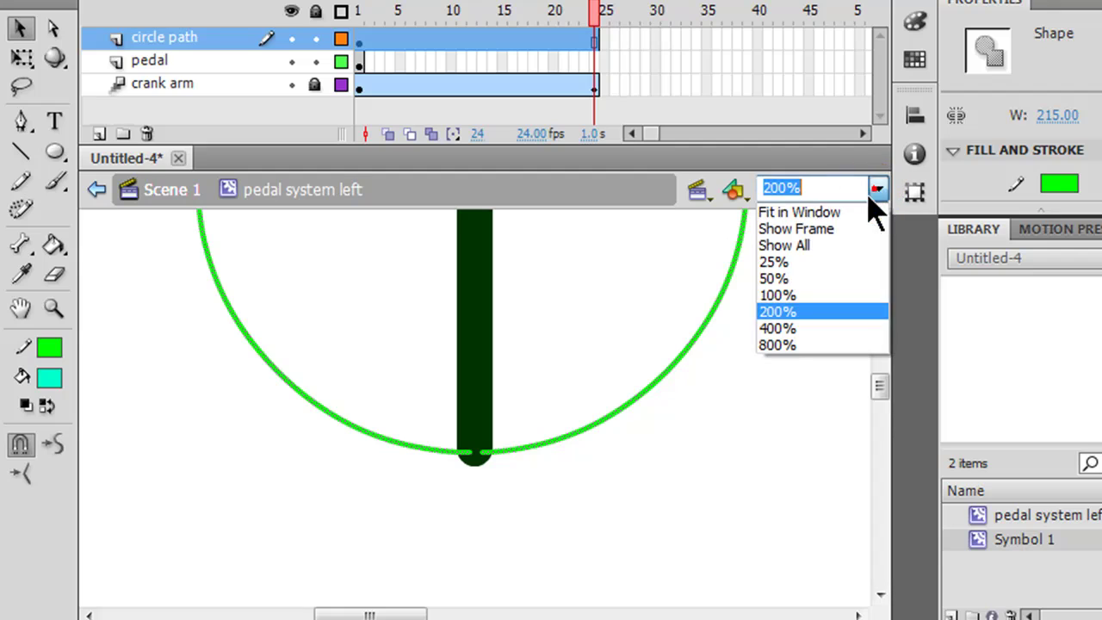
click(825, 233)
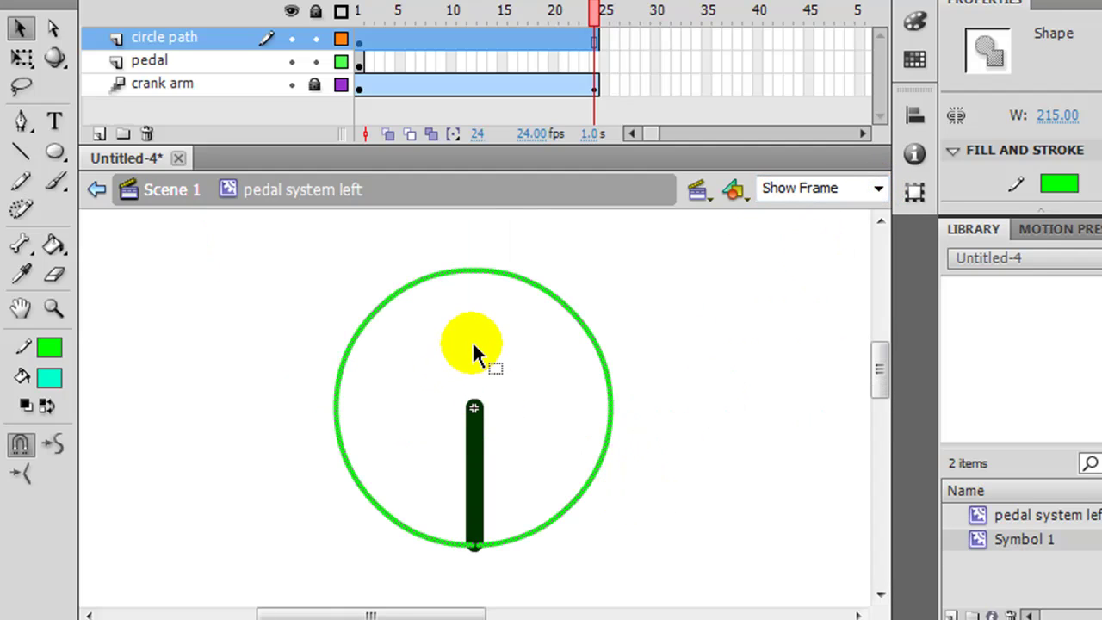
key(Delete)
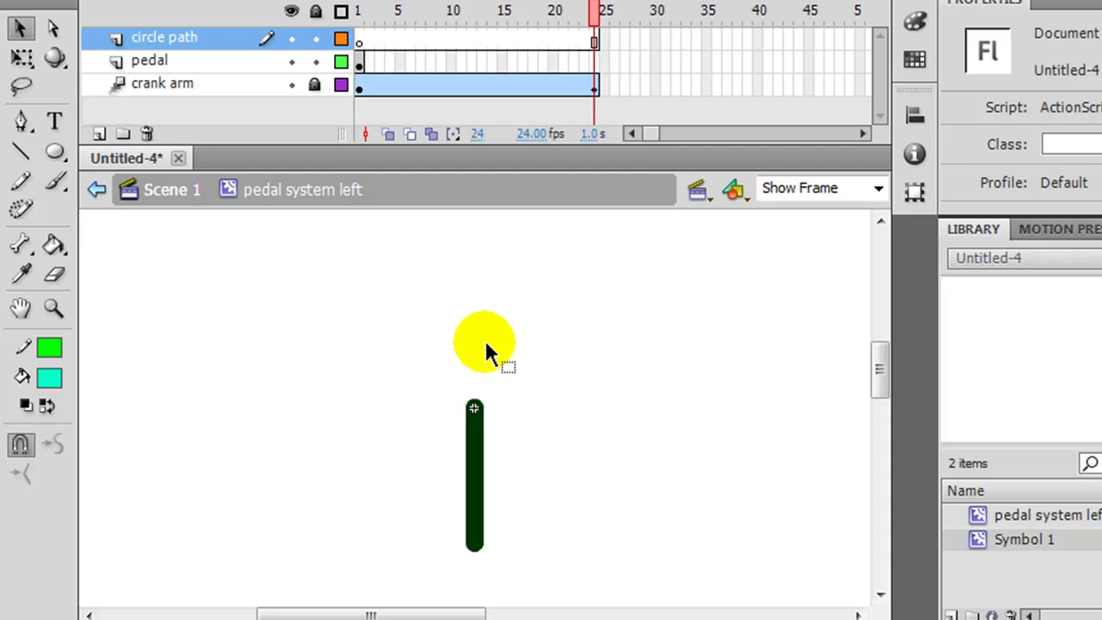
- Add a motion tween to the pedal layer and paste the green circle as its motion path
click(357, 61)
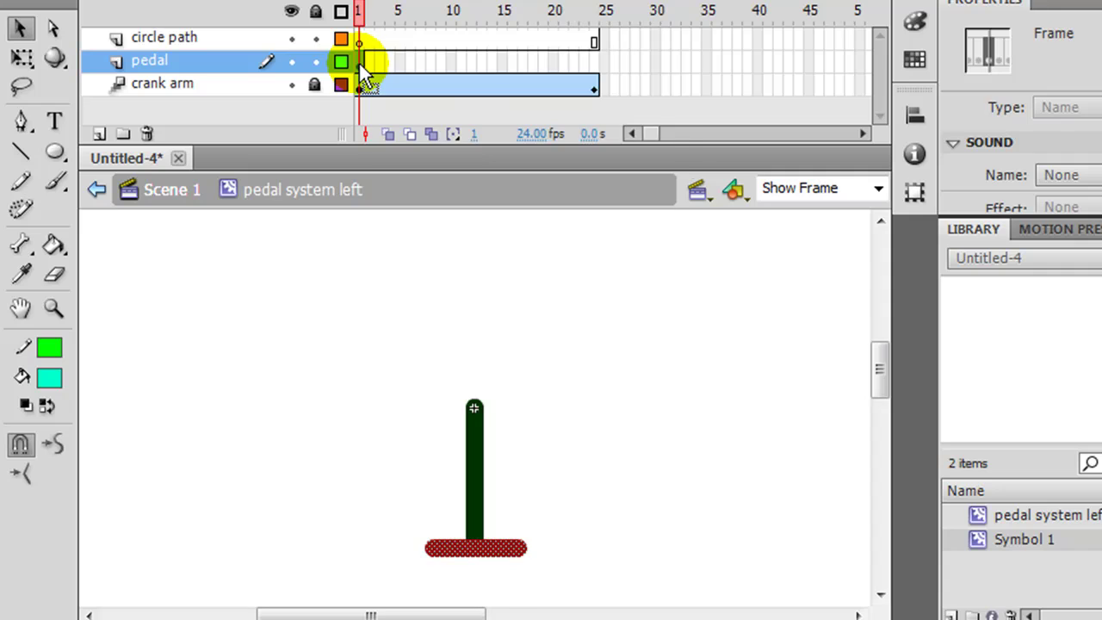
right_click(360, 62)
click(427, 82)
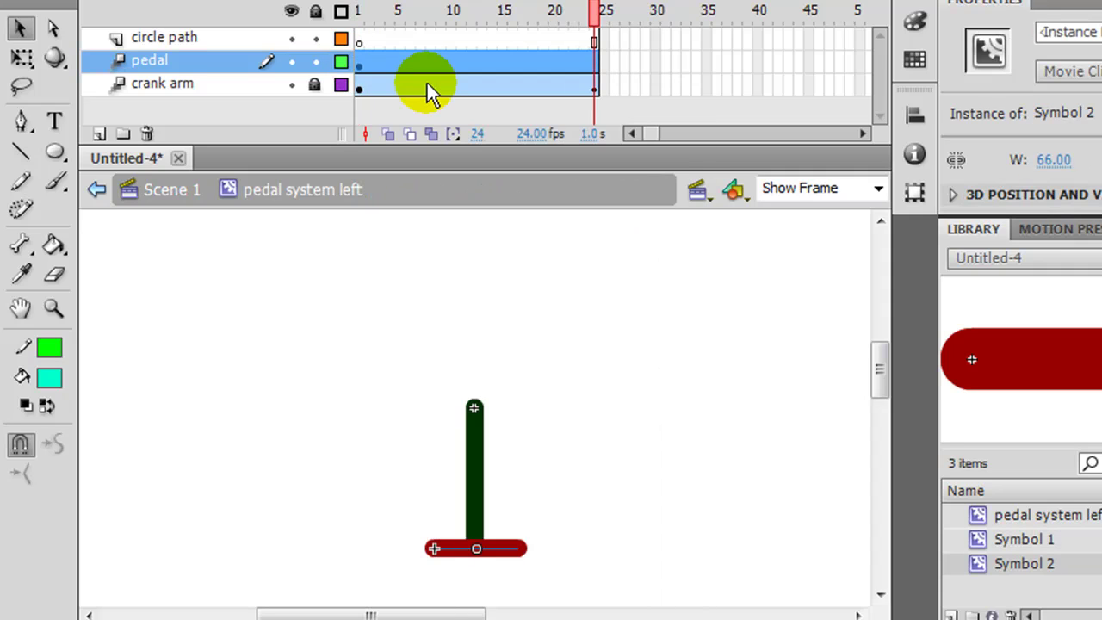
click(358, 62)
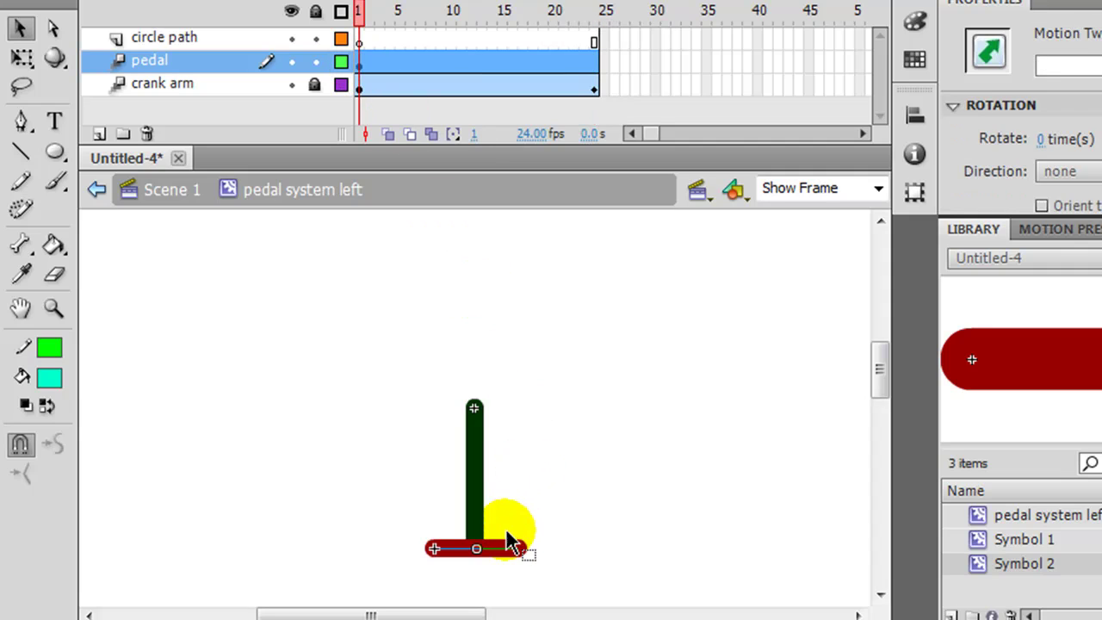
drag(881, 370, 882, 389)
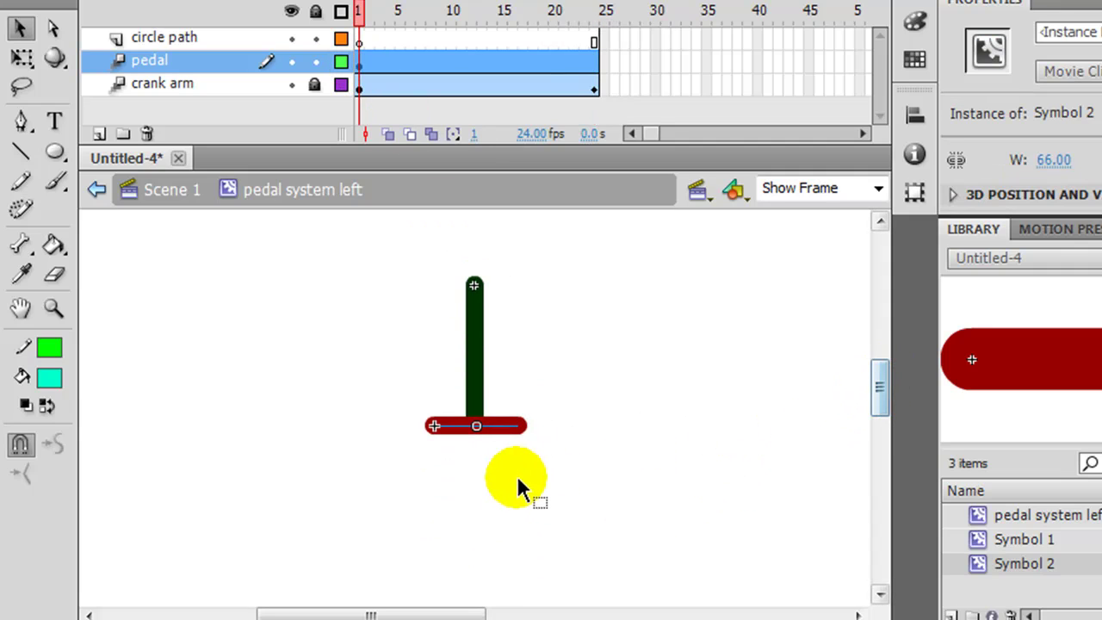
right_click(476, 427)
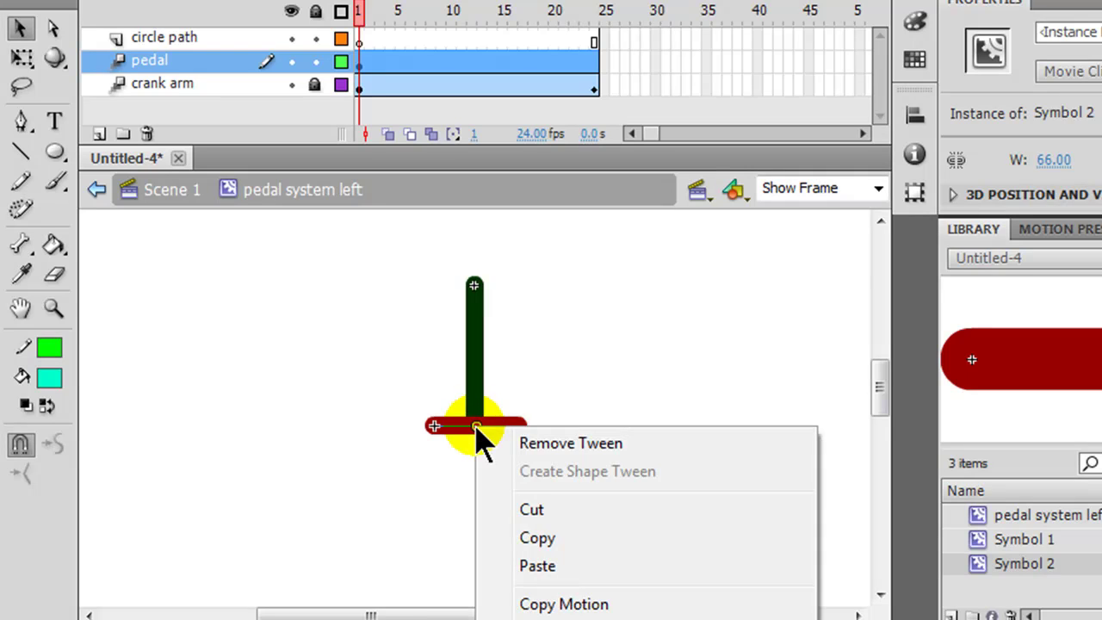
click(564, 566)
drag(881, 409, 880, 375)
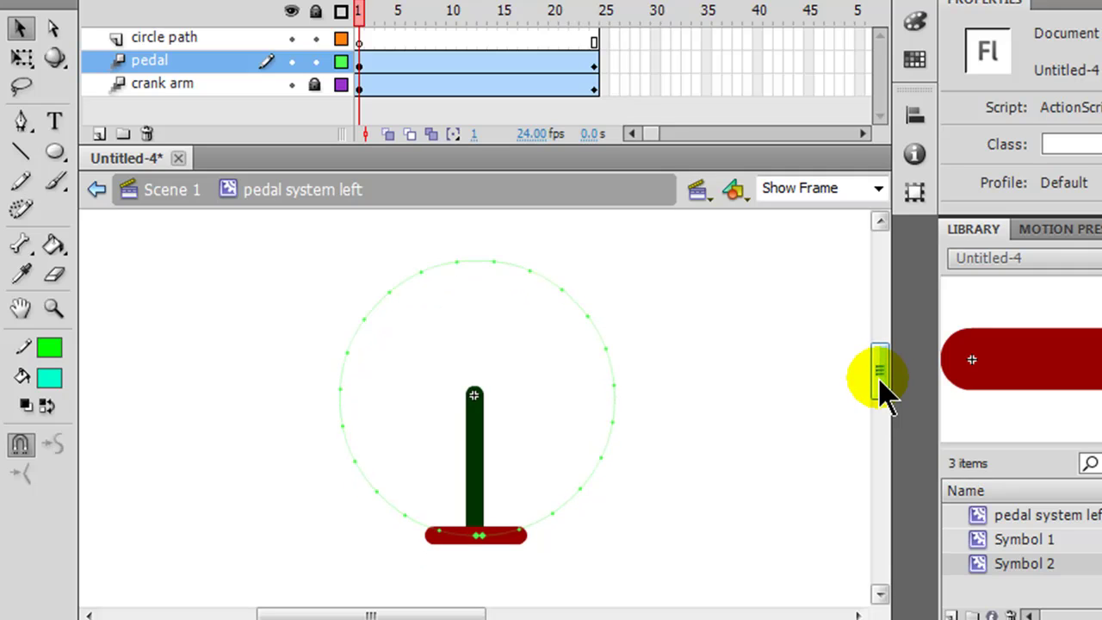
key(Return)
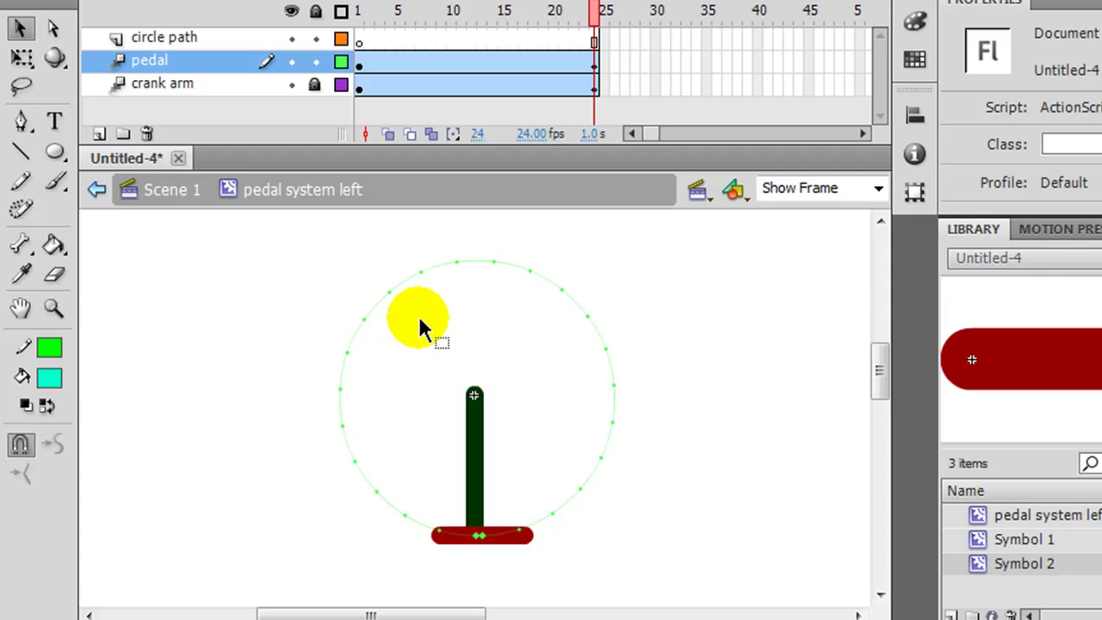
right_click(445, 67)
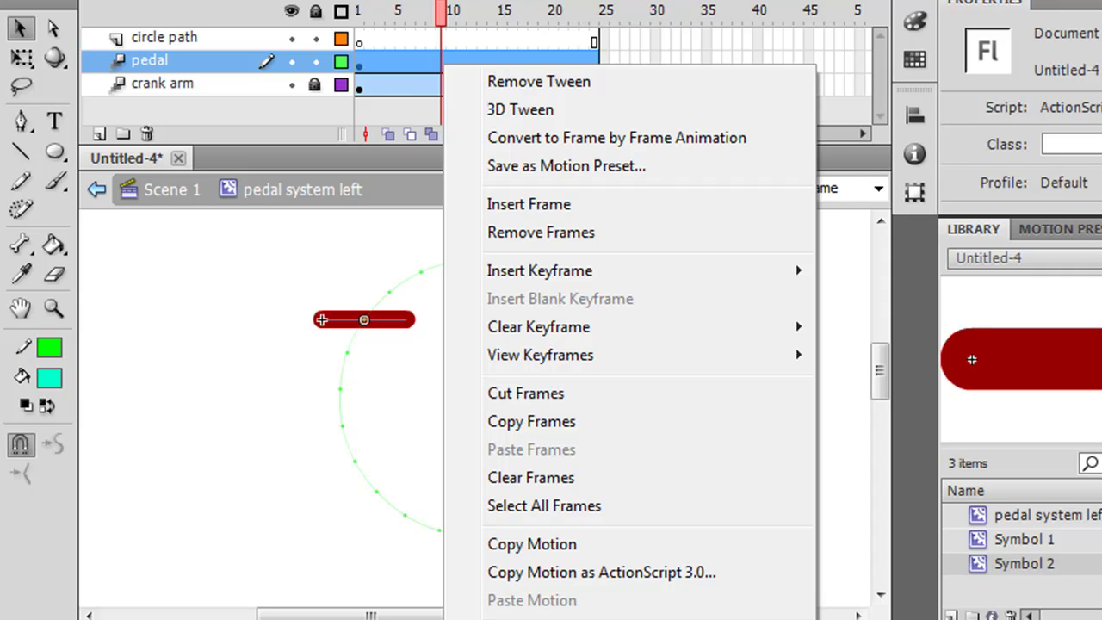
key(Escape)
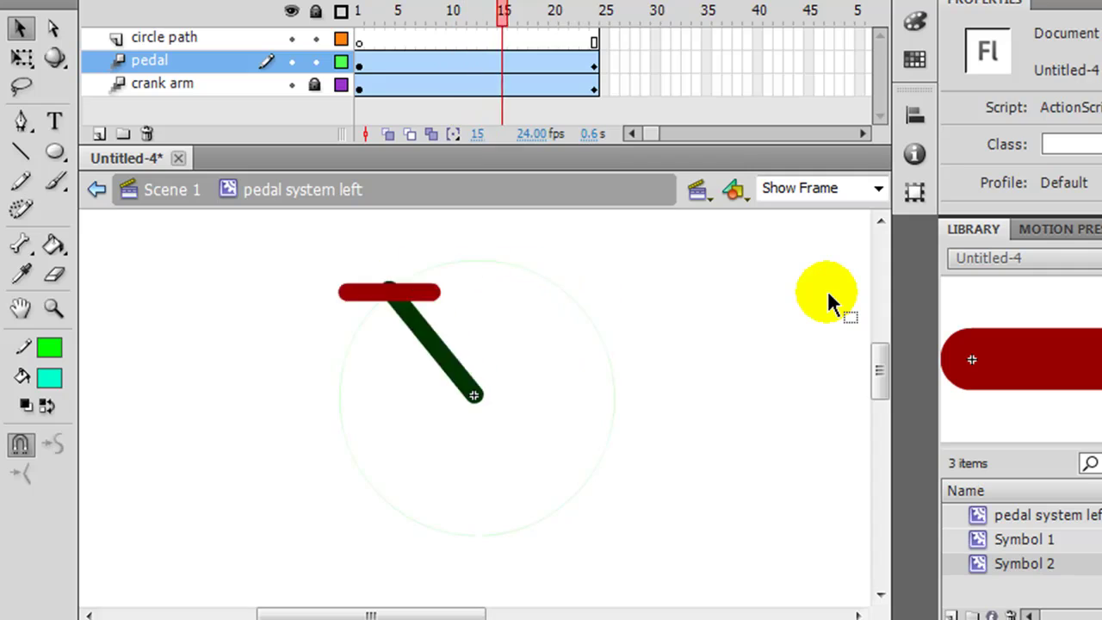
key(Return)
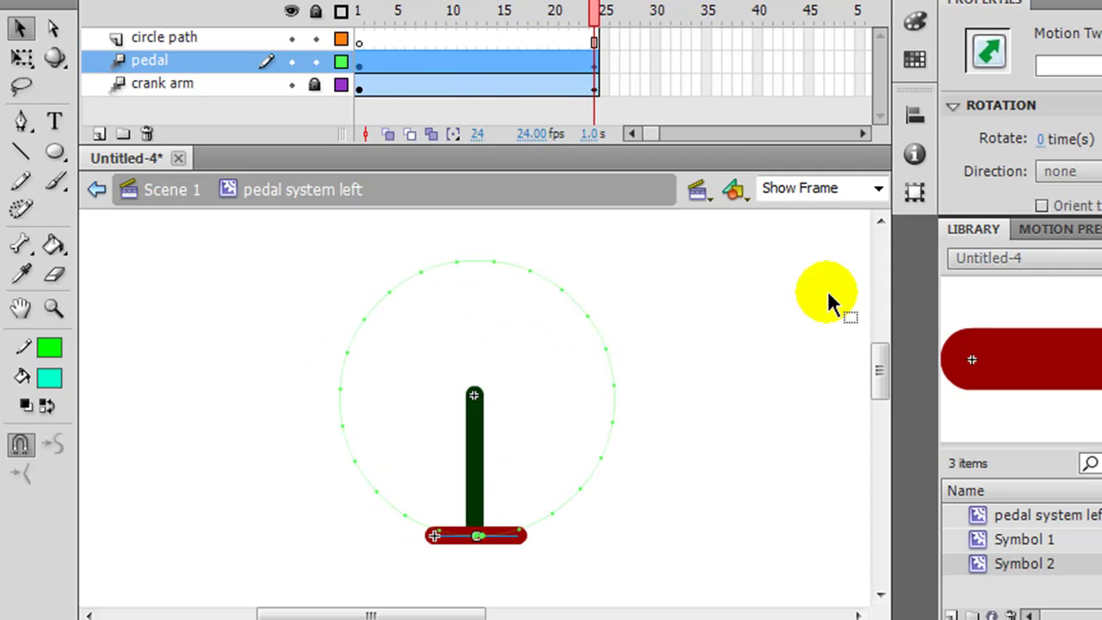